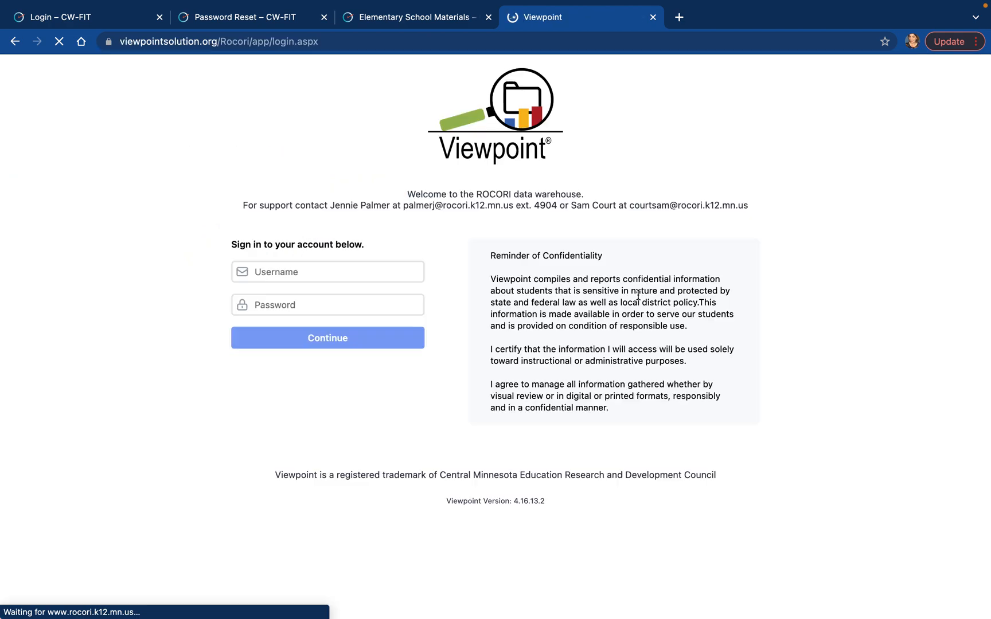
# Sign in to Viewpoint with the account username and password, and decline to have the browser save the password.
pyautogui.write('s')
pyautogui.press('BackSpace')
pyautogui.press('Tab')
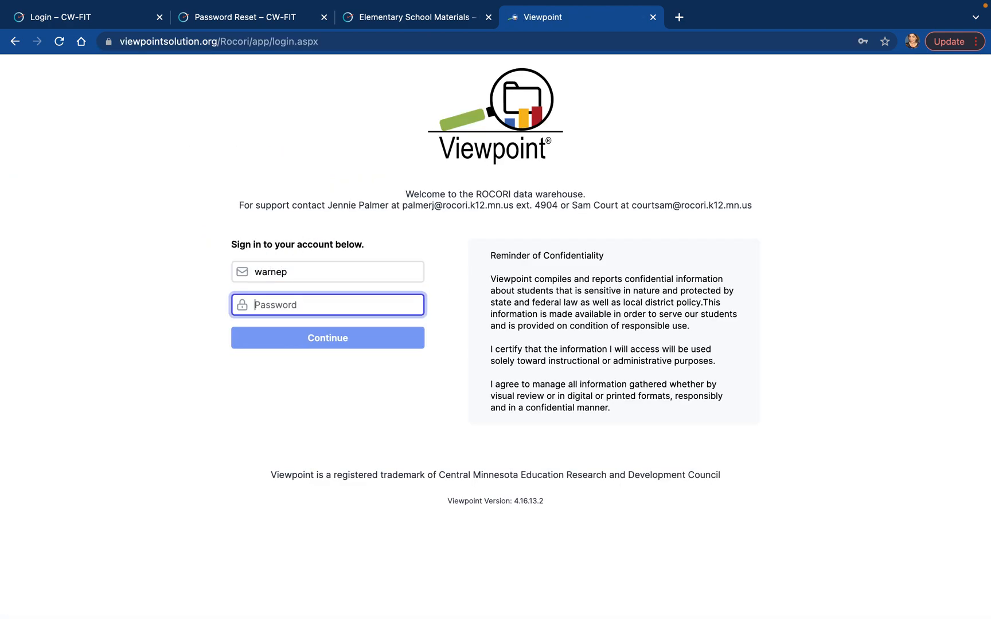
pyautogui.write('••••••••••')
pyautogui.press('Return')
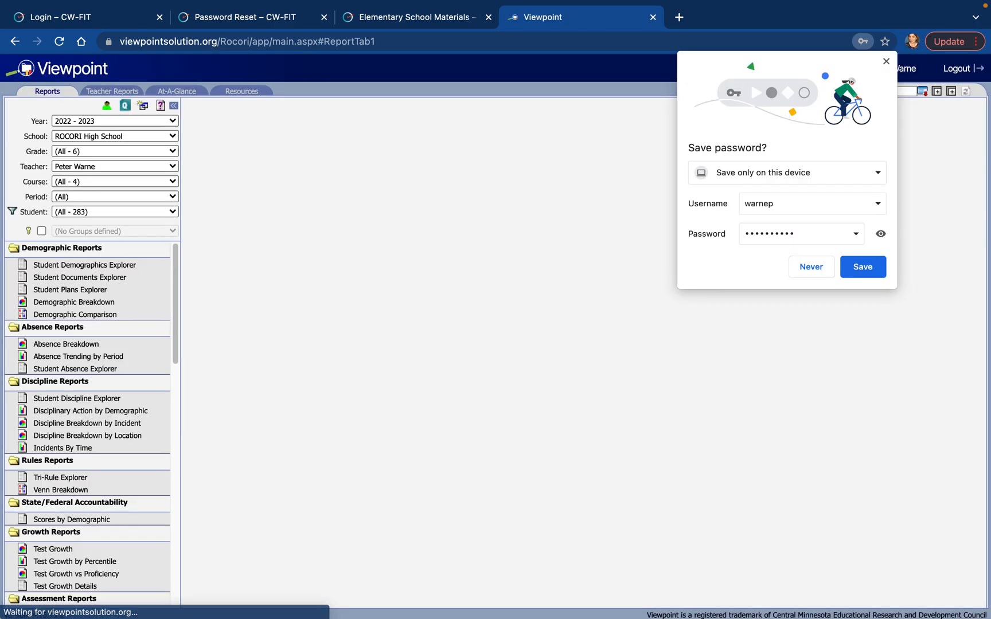
pyautogui.click(811, 268)
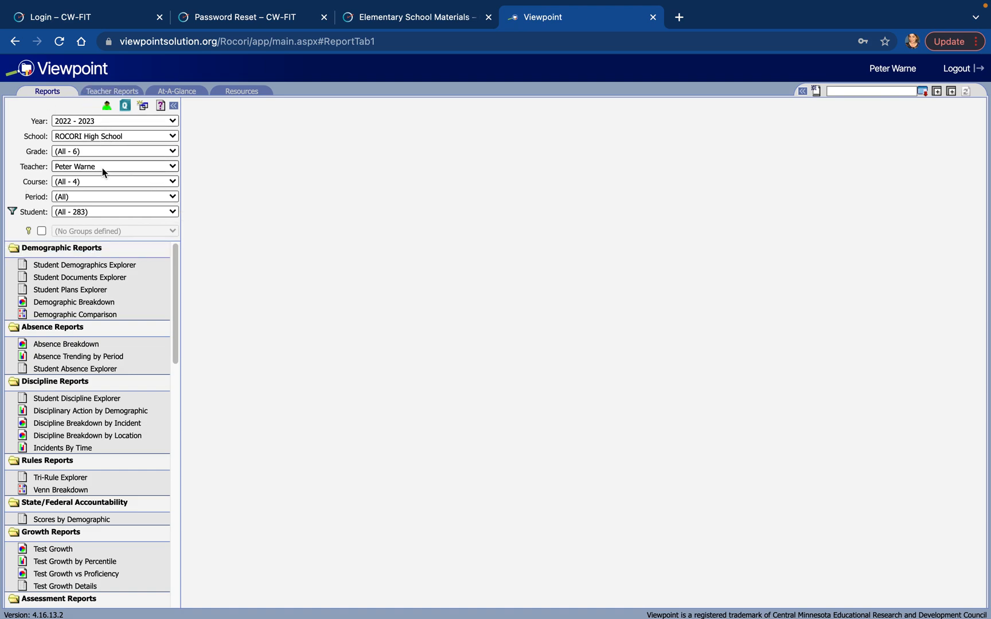
# Review the options offered by the year, school and grade filters.
pyautogui.click(104, 122)
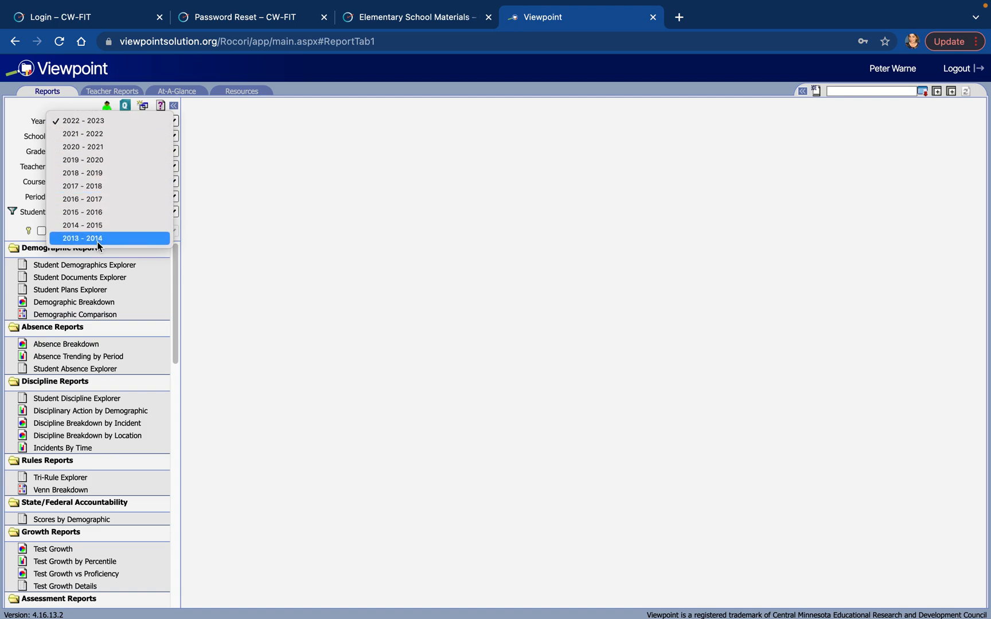
pyautogui.click(121, 120)
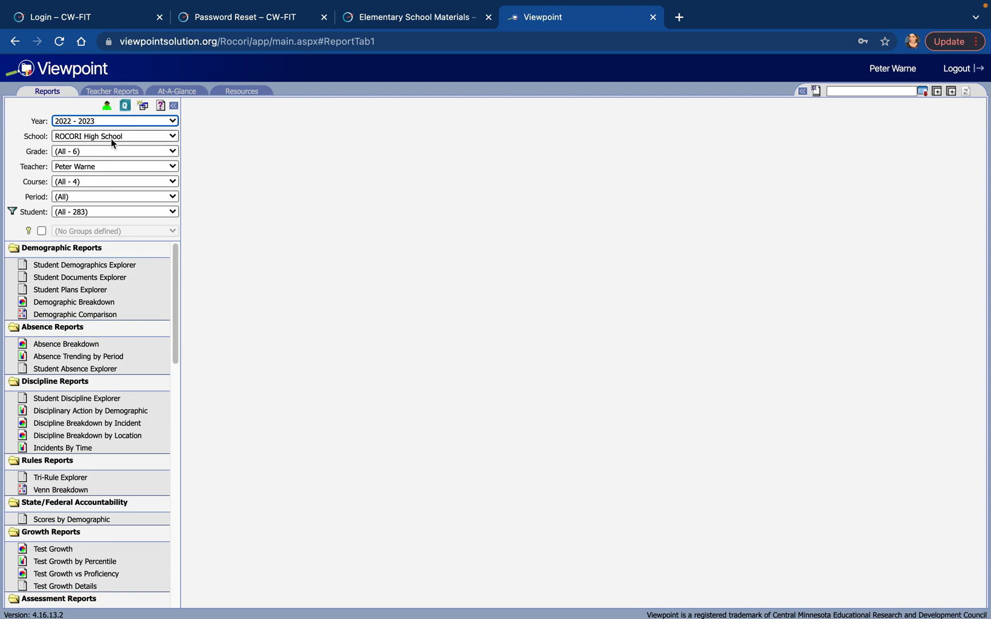
pyautogui.click(112, 137)
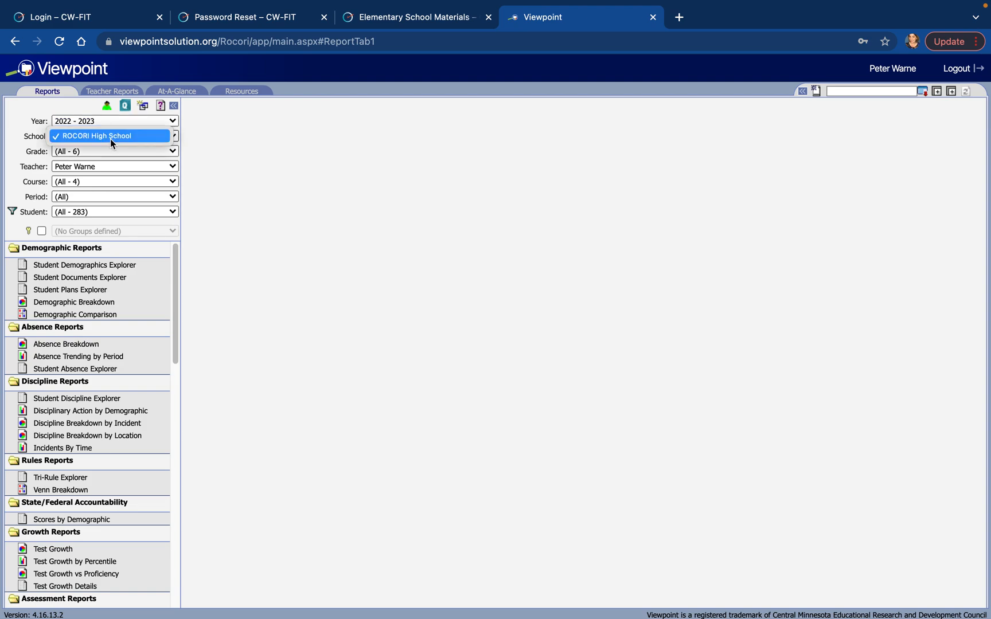
pyautogui.click(154, 135)
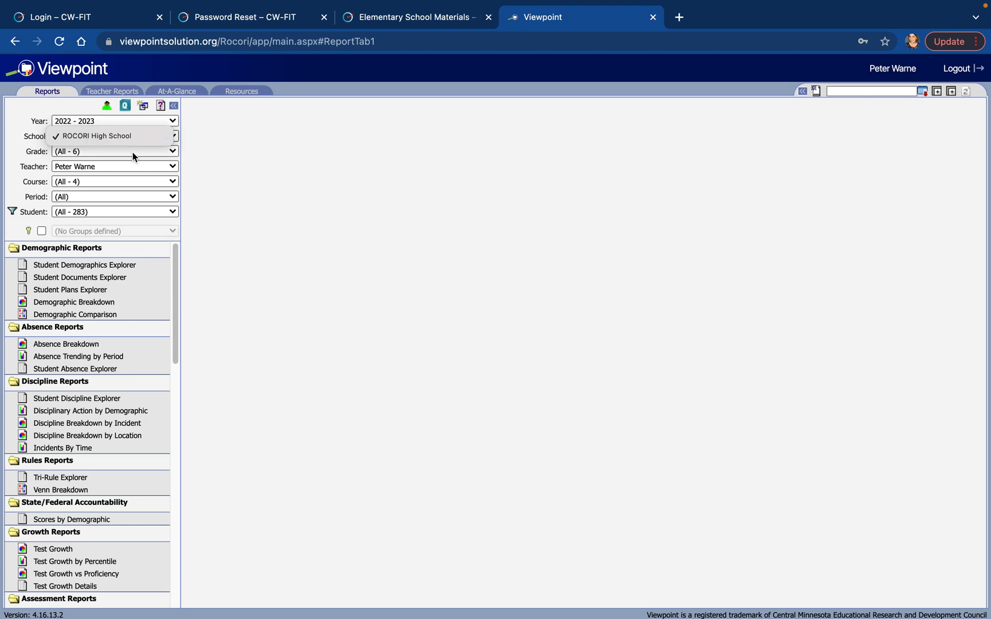
pyautogui.click(135, 151)
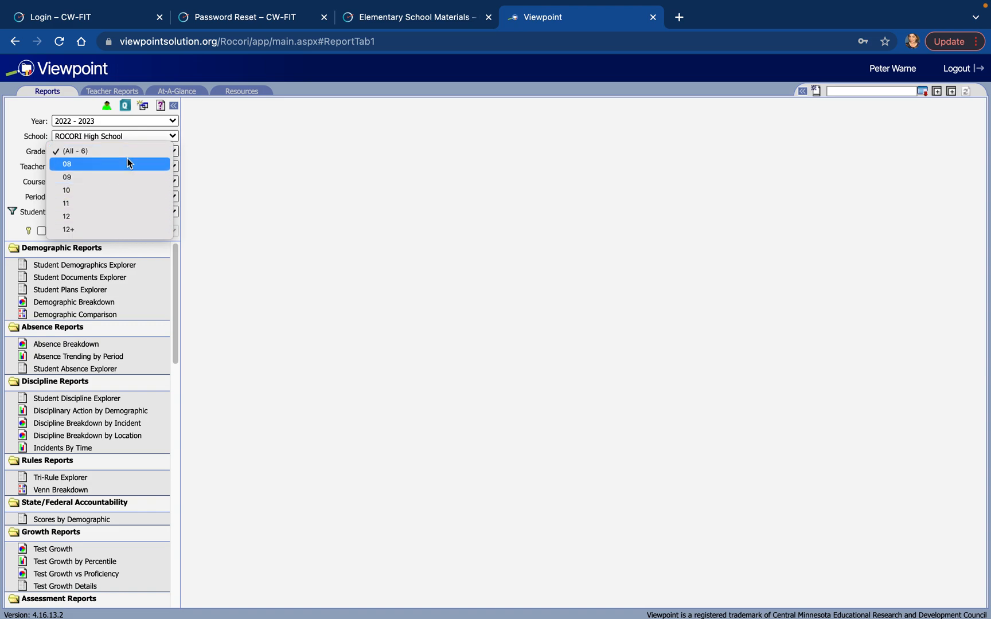
pyautogui.click(123, 149)
# Filter the student selection to the course Civics 9 - 401 with all periods.
pyautogui.click(88, 181)
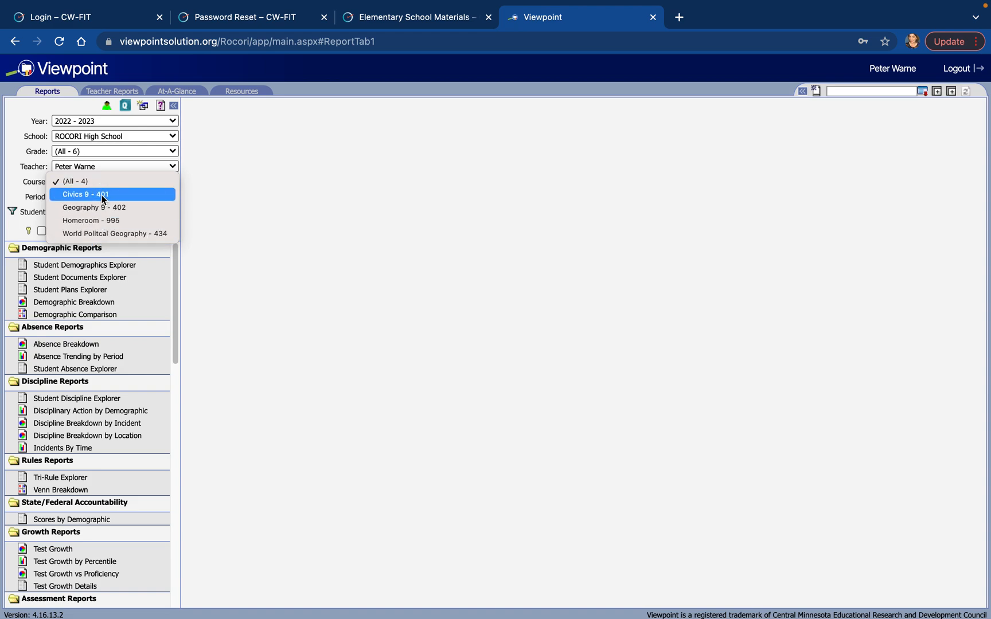
pyautogui.click(103, 196)
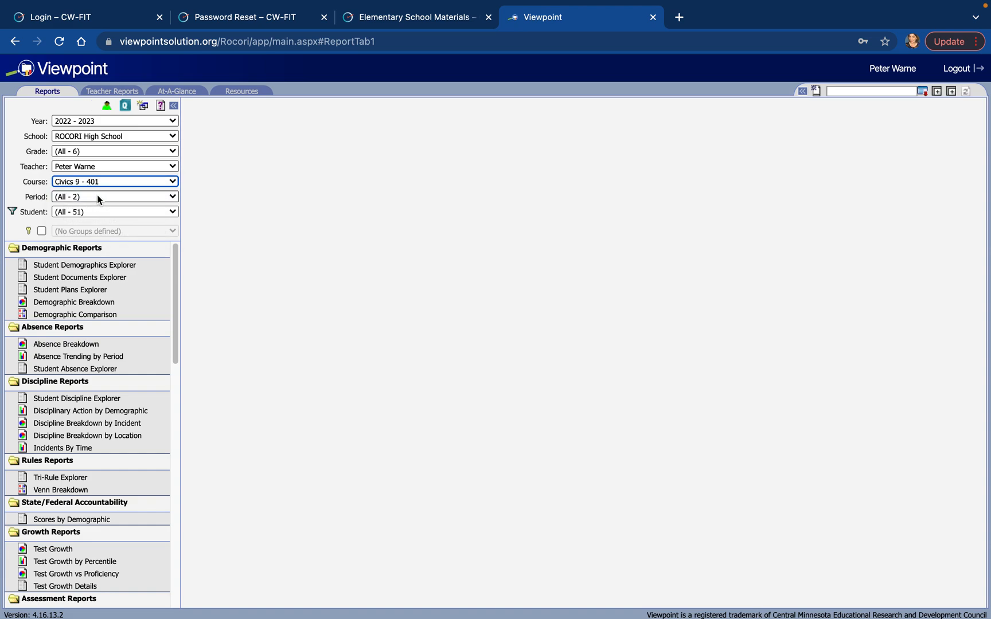
pyautogui.click(99, 197)
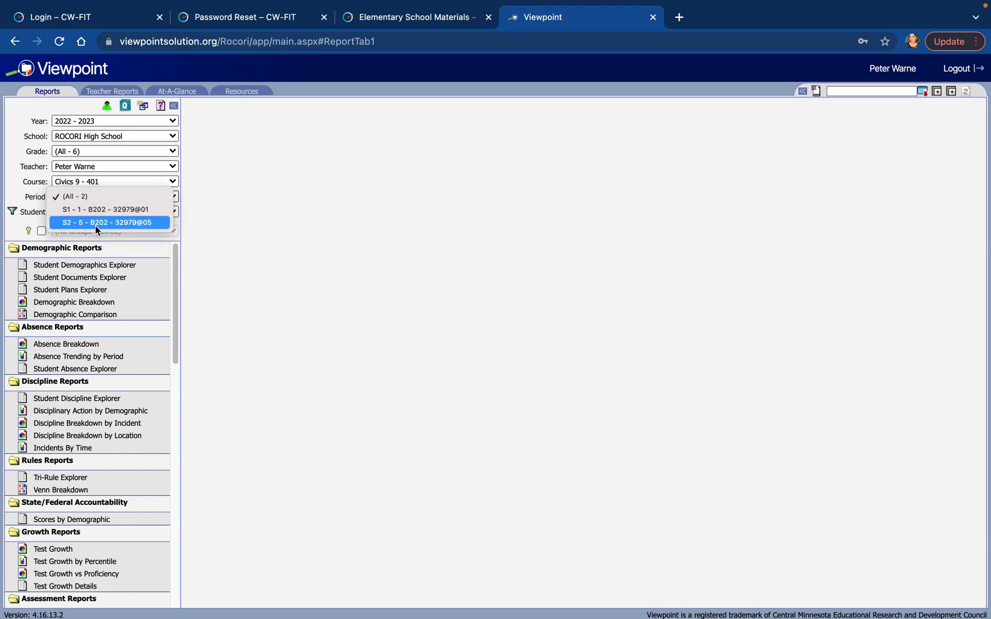
pyautogui.click(98, 195)
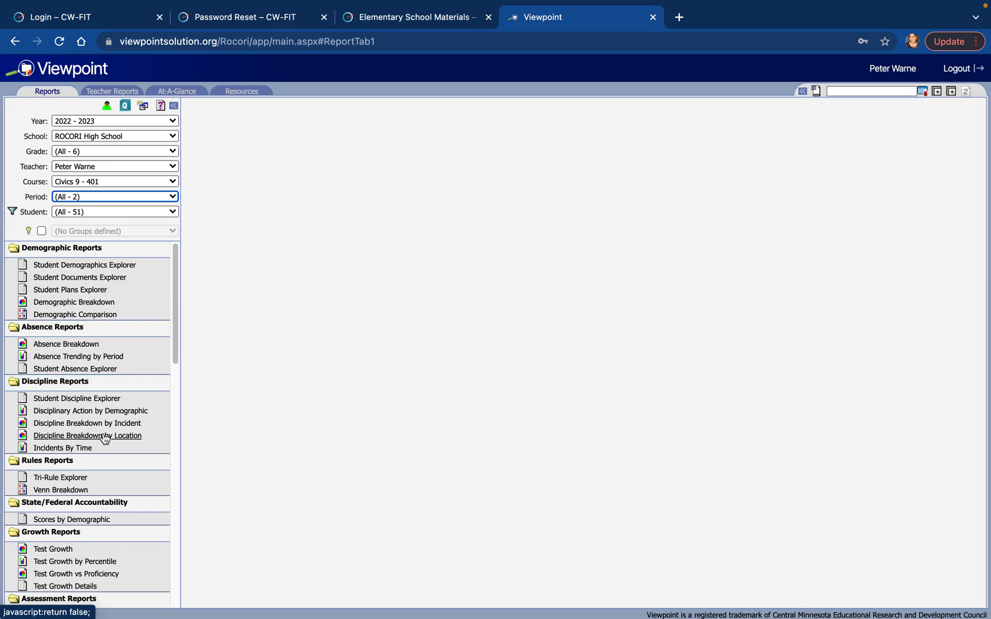
# Open the Test Performance report from the Assessment Reports.
pyautogui.scroll(-2, 104, 439)
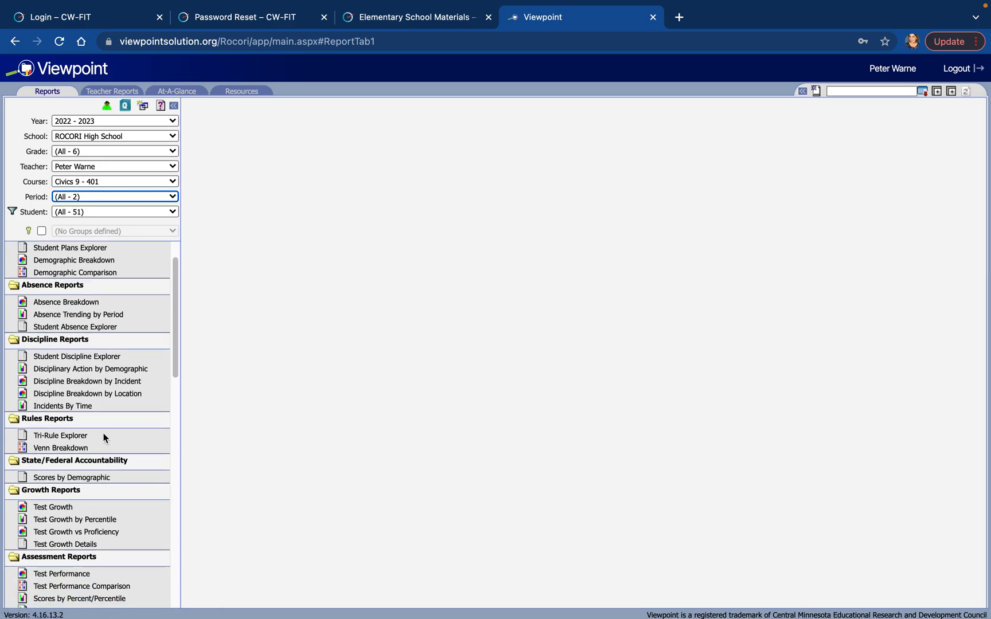
pyautogui.scroll(-8, 103, 438)
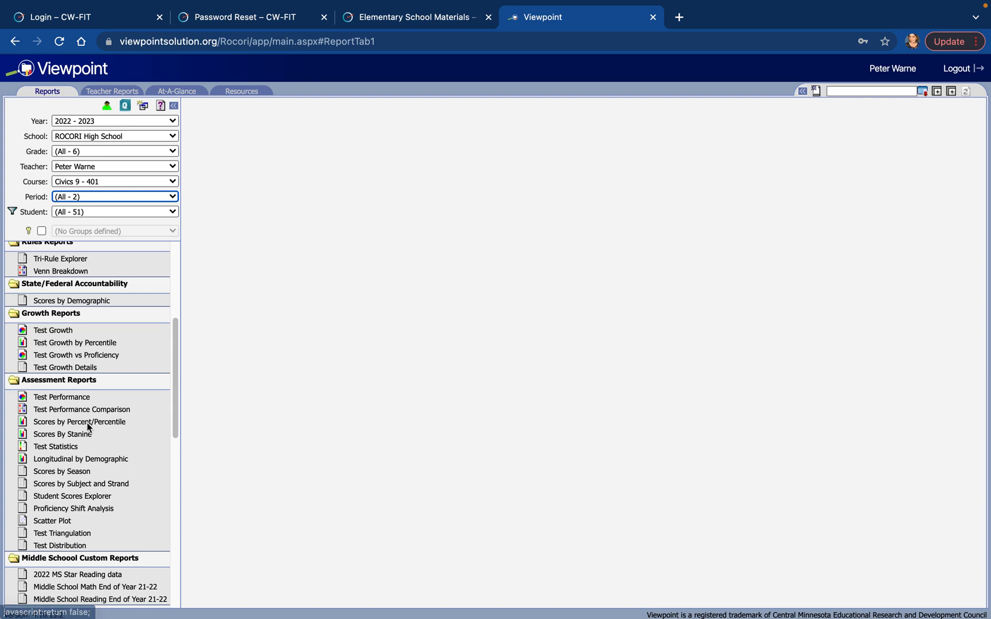
pyautogui.click(48, 400)
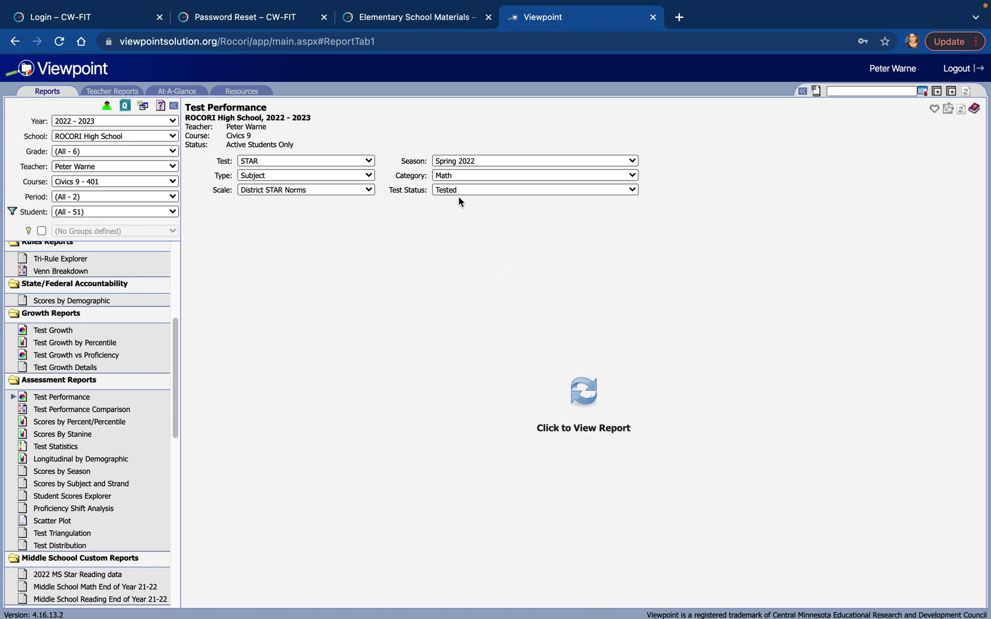
# Set the report's test to MN - Accountability-MCA III and its category to Reading.
pyautogui.click(301, 160)
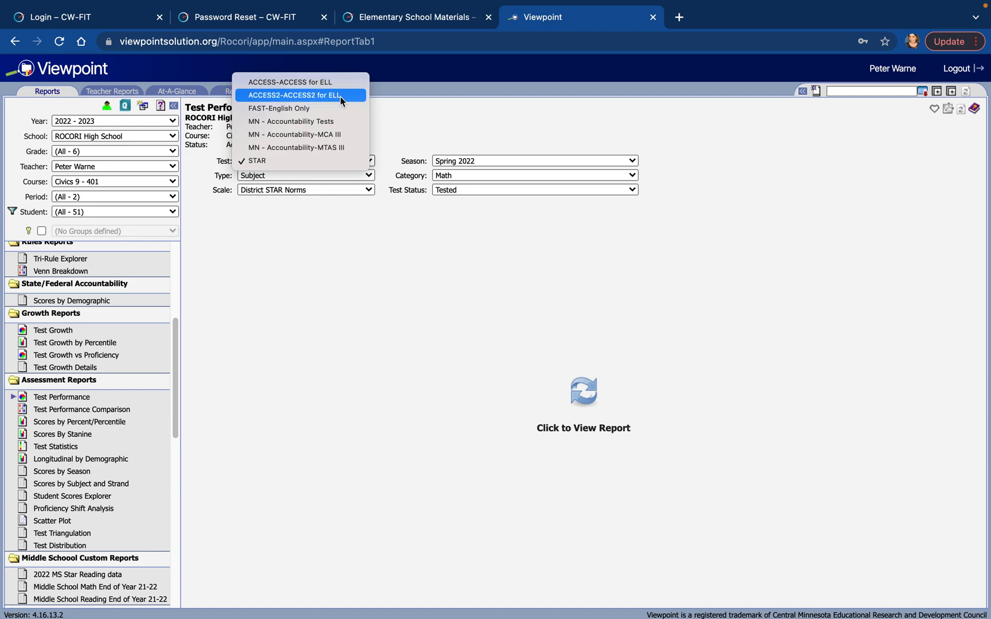
pyautogui.click(339, 134)
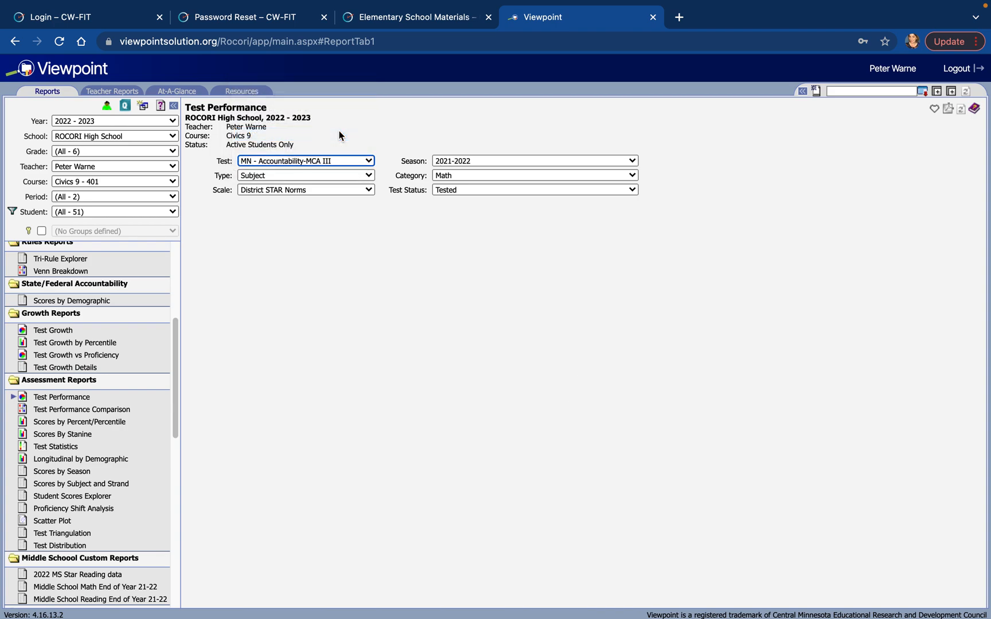
pyautogui.click(457, 176)
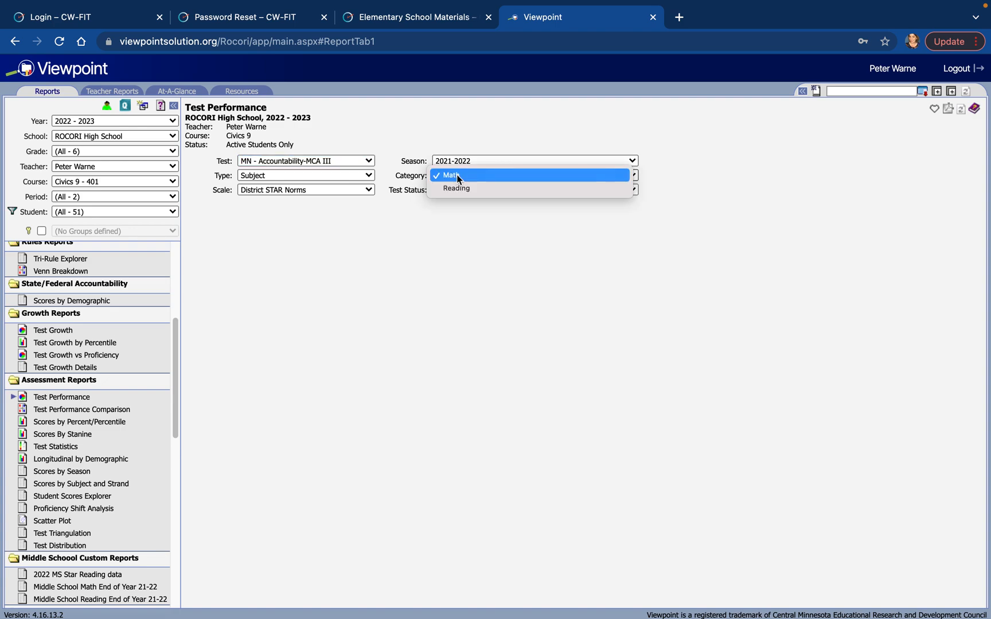
pyautogui.click(457, 189)
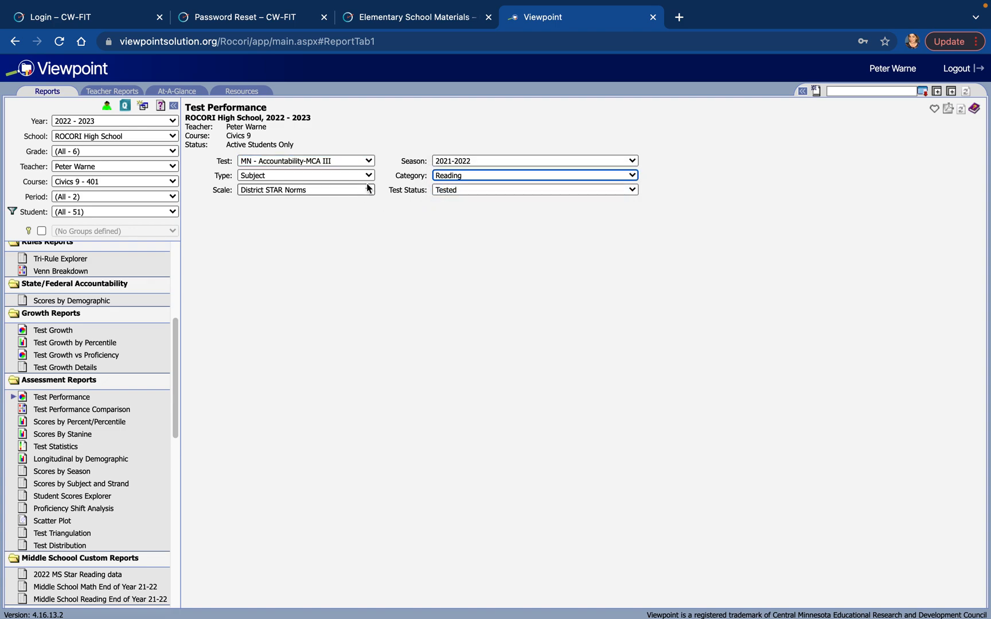
# Check the report's type and scale options, and set the test status to (All).
pyautogui.click(354, 175)
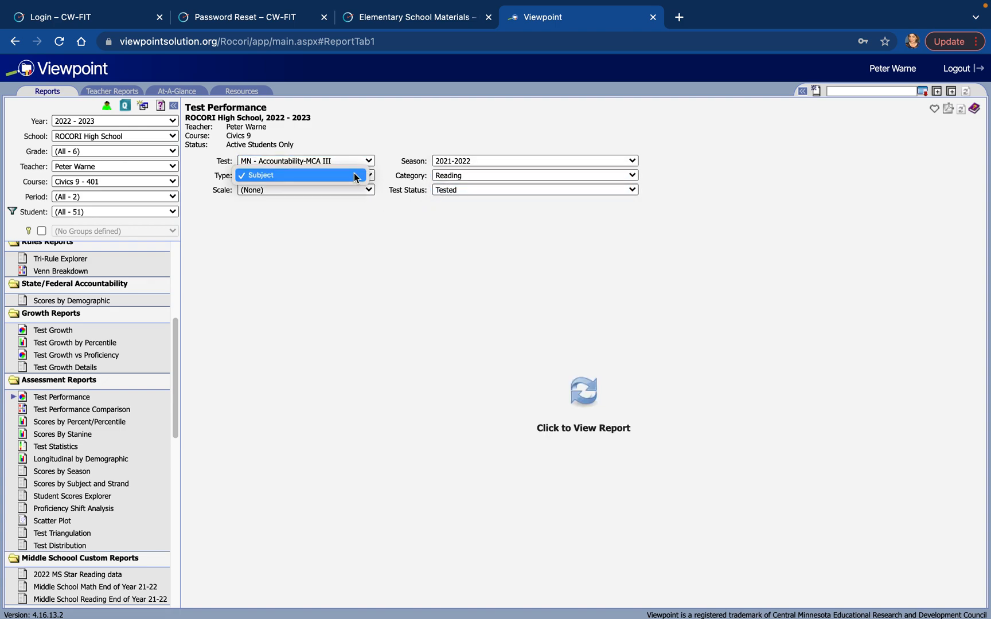
pyautogui.click(355, 175)
pyautogui.click(354, 191)
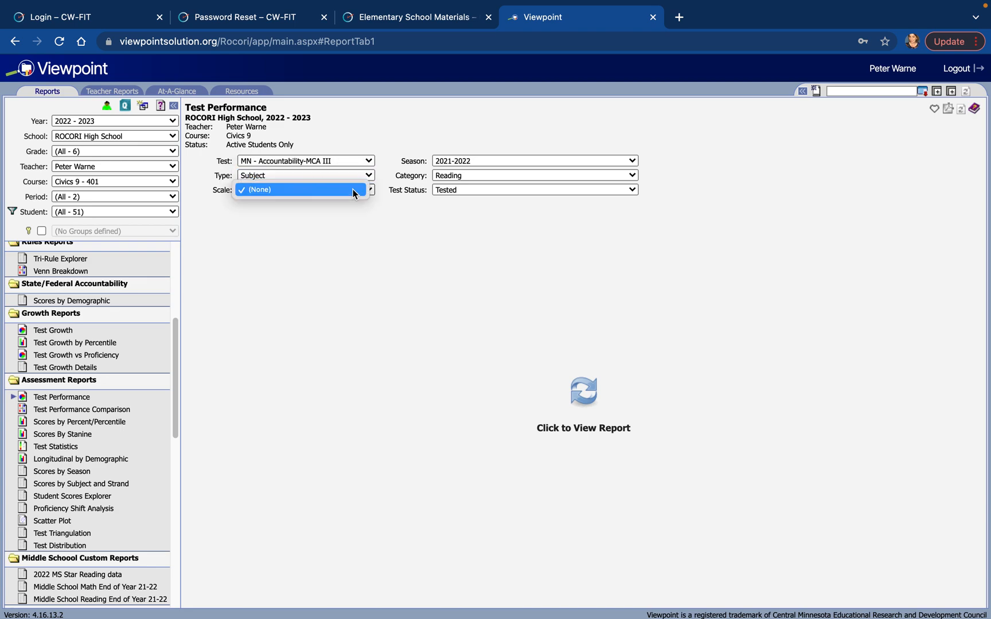
pyautogui.click(354, 191)
pyautogui.click(451, 190)
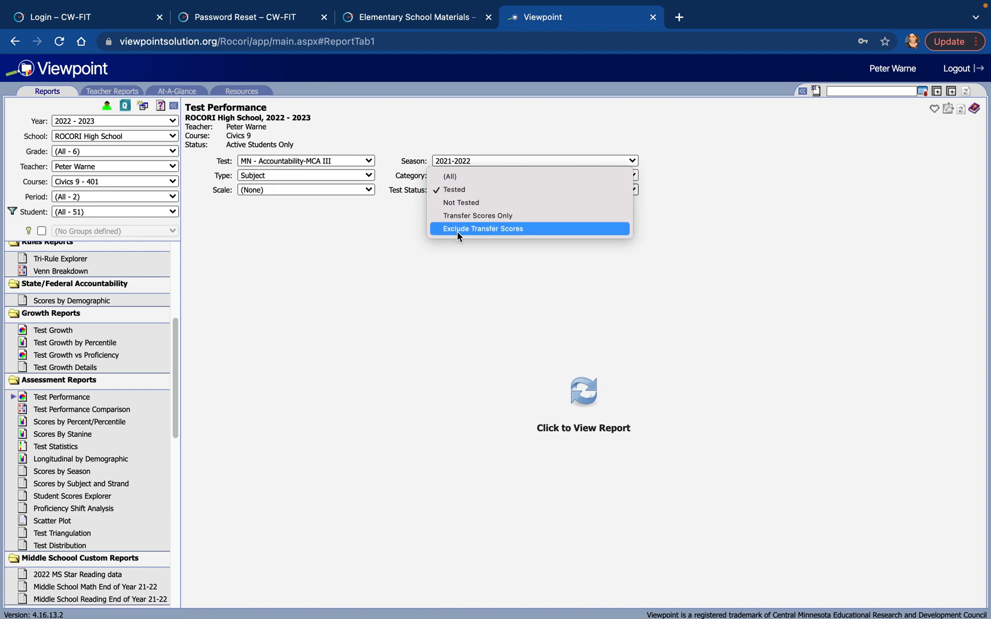
pyautogui.click(454, 179)
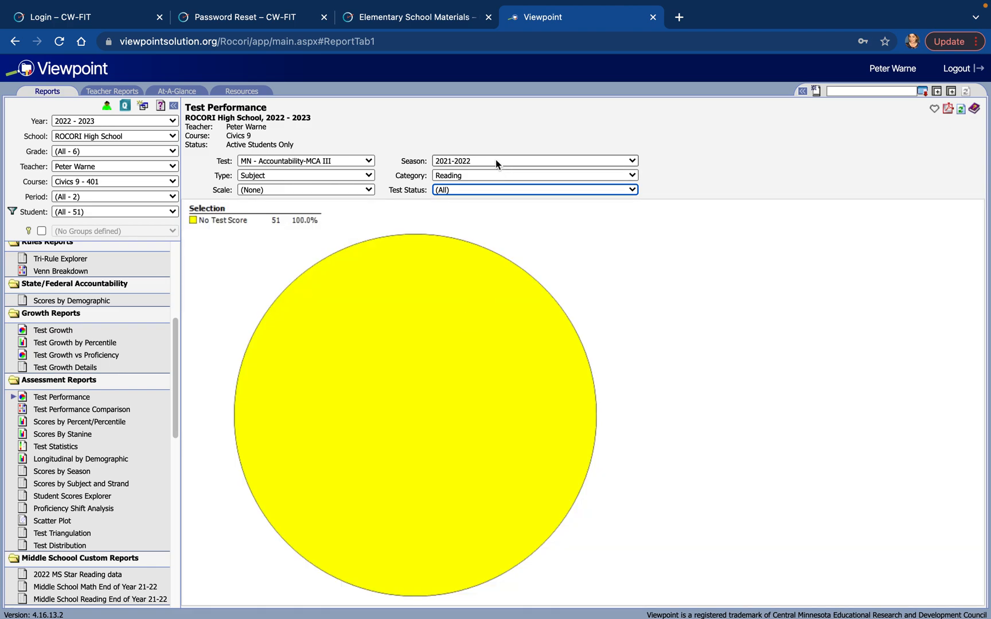
# Check the available seasons with 2021-2022 selected, and set the test status to Tested.
pyautogui.click(470, 162)
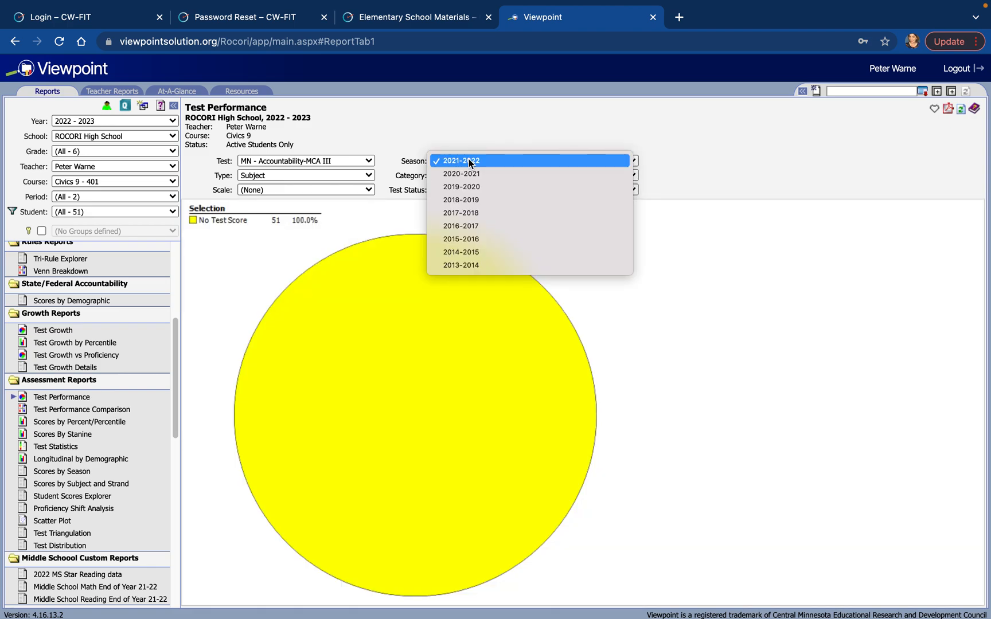
pyautogui.click(469, 161)
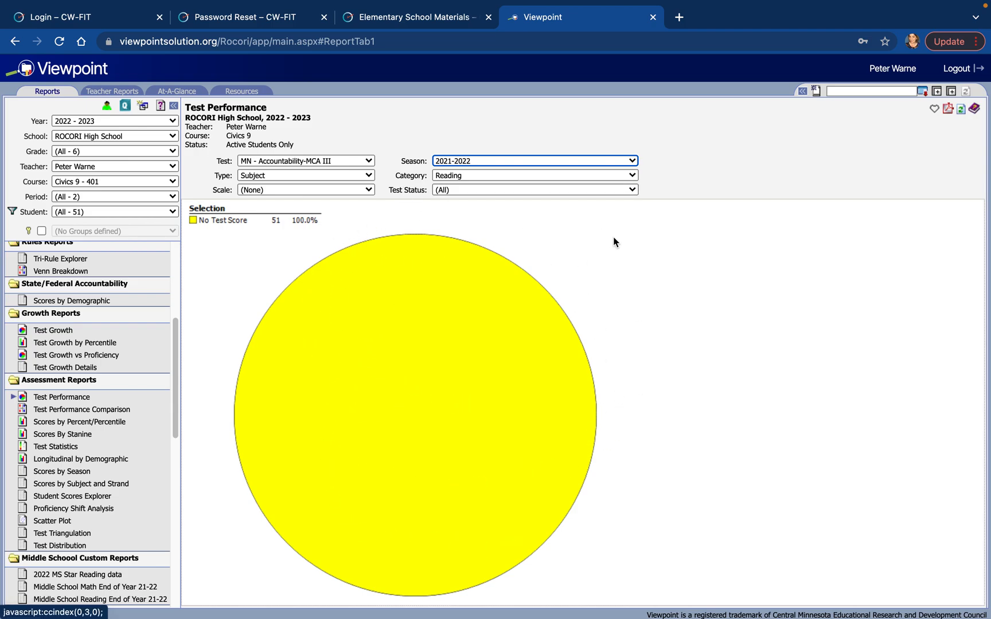
pyautogui.click(464, 190)
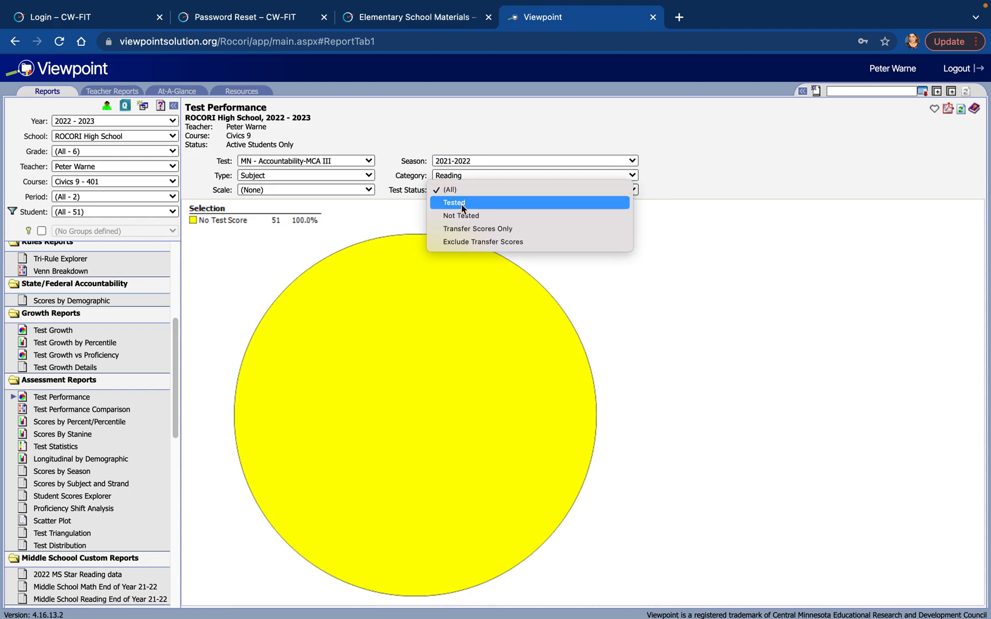
pyautogui.click(467, 202)
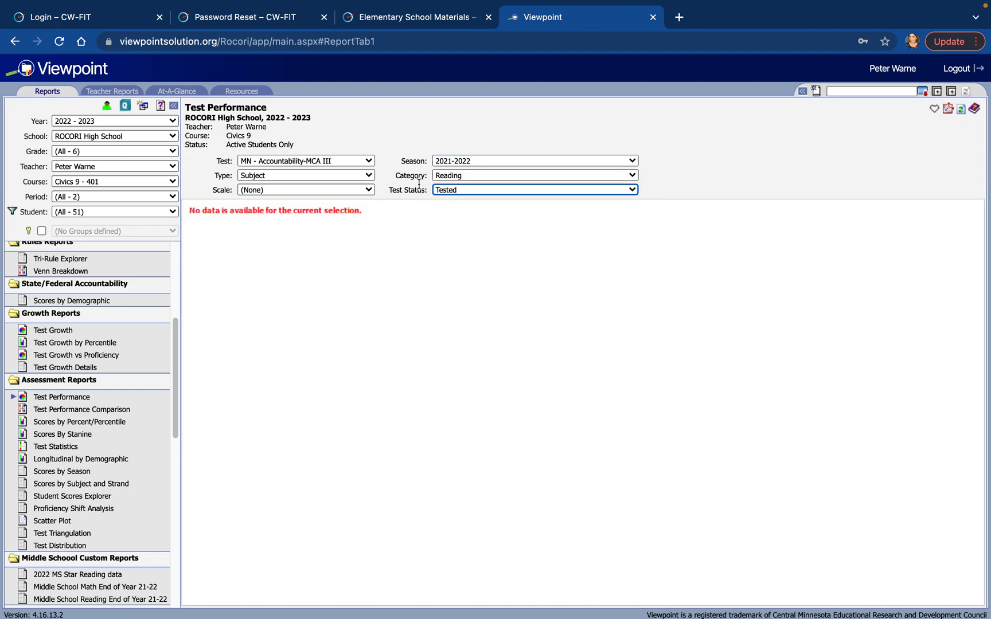
# Set the report's test to MN - Accountability Tests with test status (All), and generate the report.
pyautogui.click(362, 162)
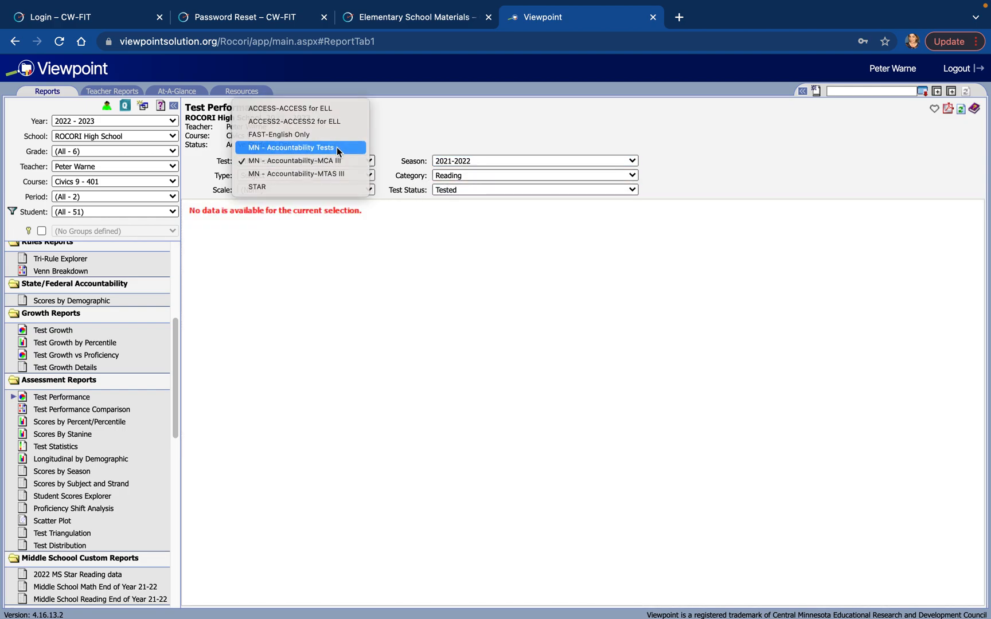
pyautogui.click(337, 147)
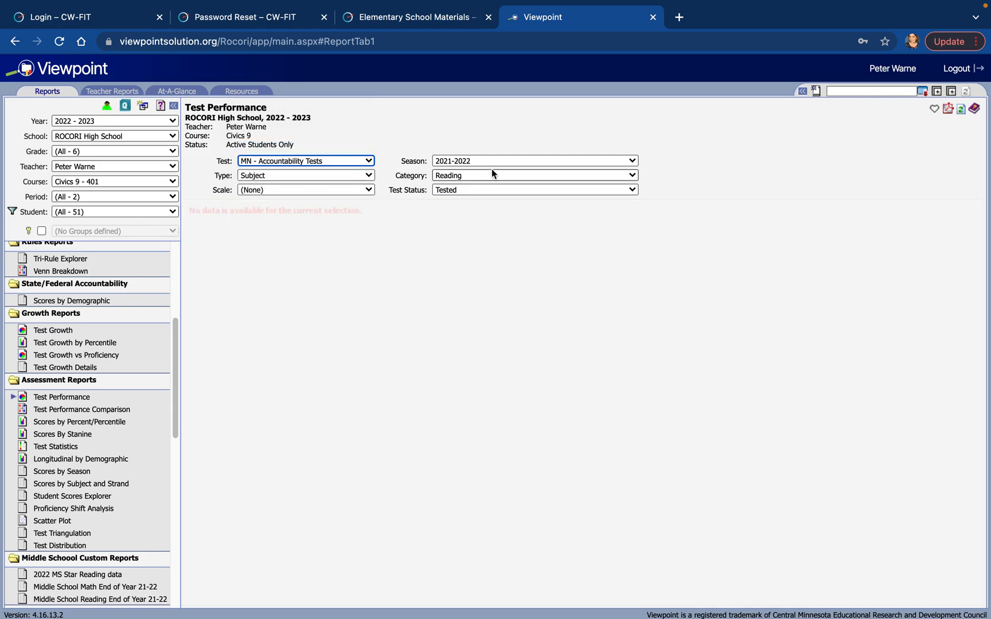
pyautogui.click(476, 190)
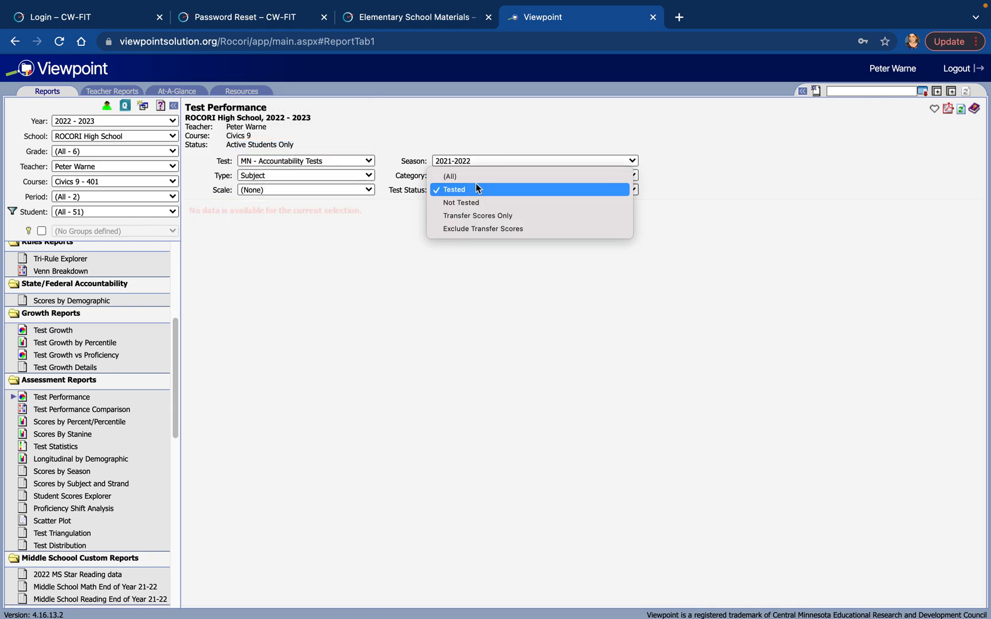
pyautogui.click(473, 176)
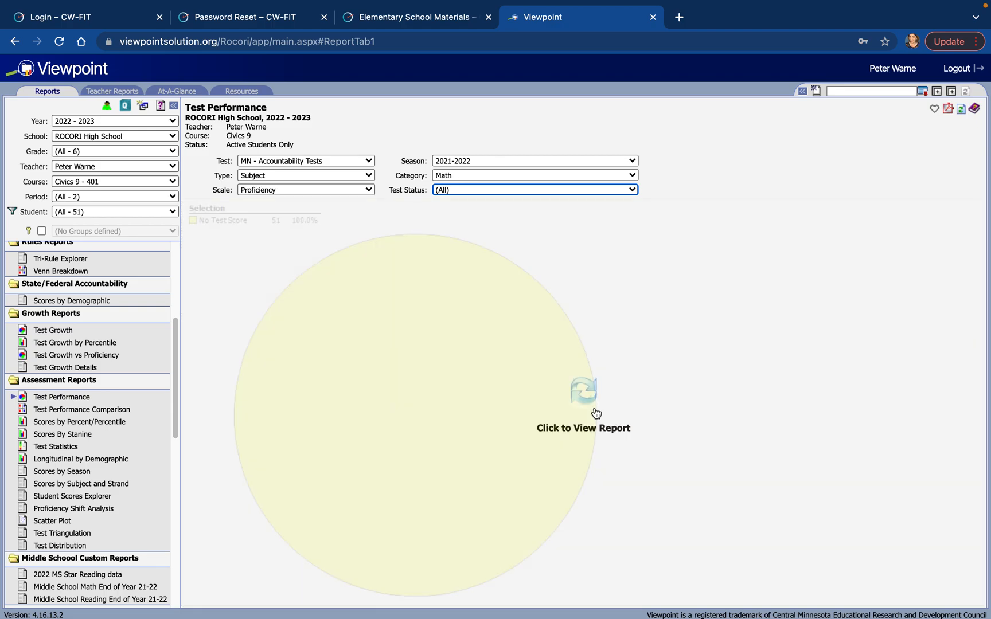
pyautogui.click(584, 392)
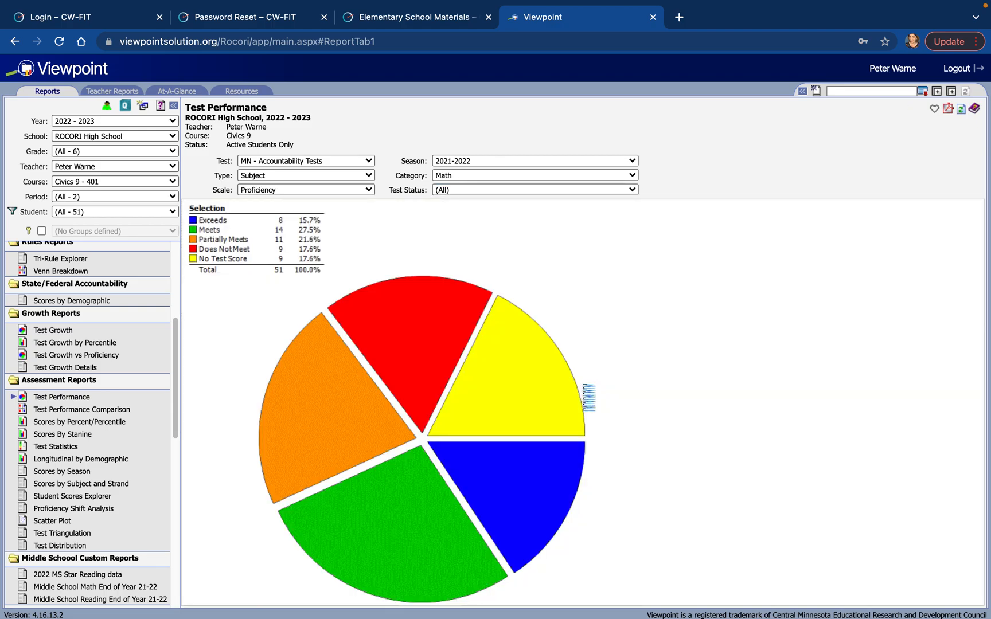
# Change the report's category to Reading and generate the updated chart.
pyautogui.click(457, 178)
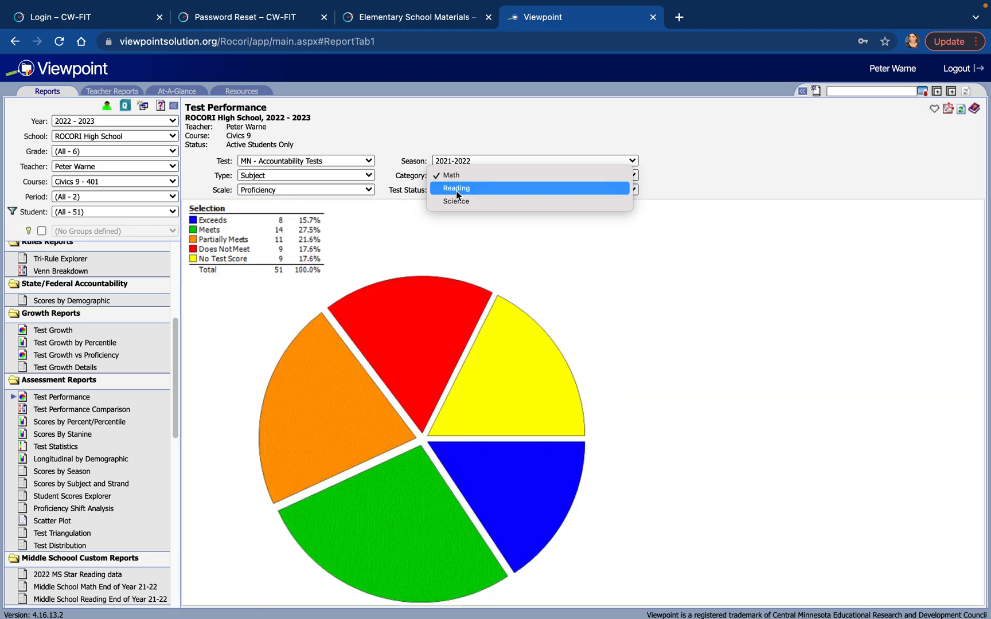
pyautogui.click(456, 189)
pyautogui.click(583, 392)
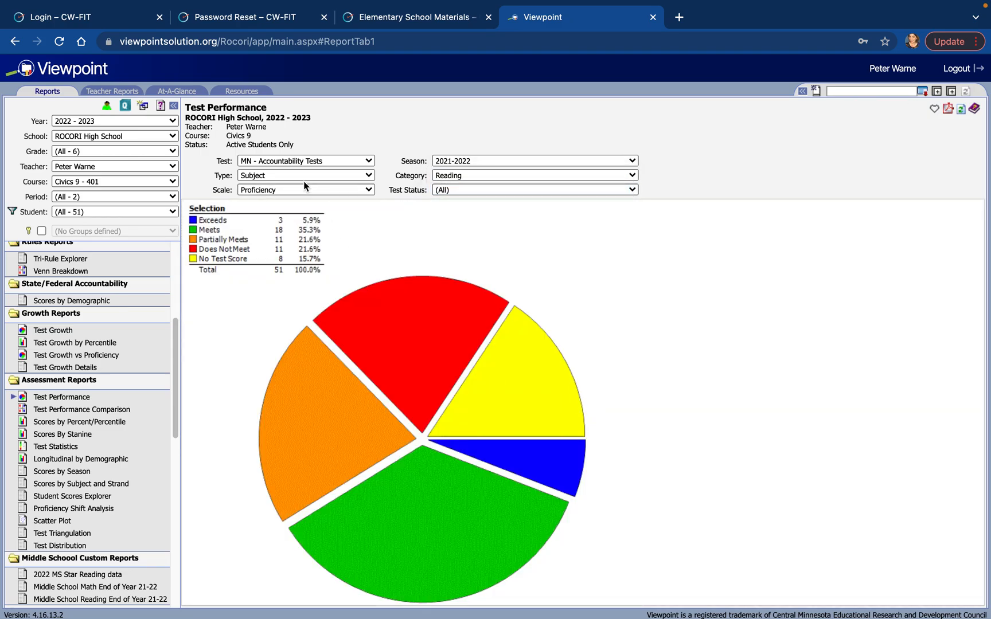
# Check the report's available tests and scales, keeping MN - Accountability Tests and Proficiency selected.
pyautogui.click(280, 161)
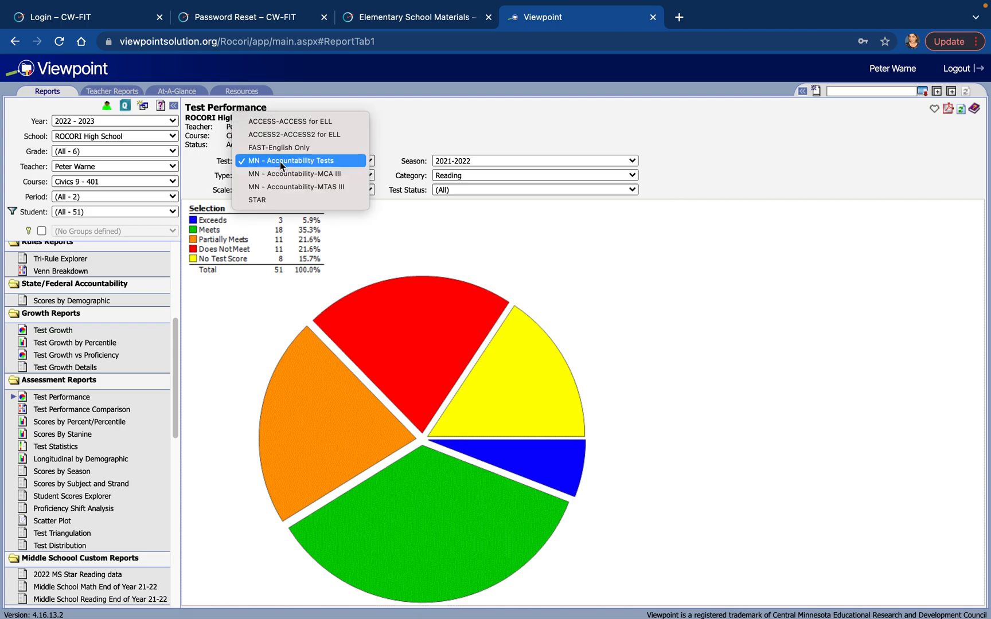
pyautogui.click(337, 161)
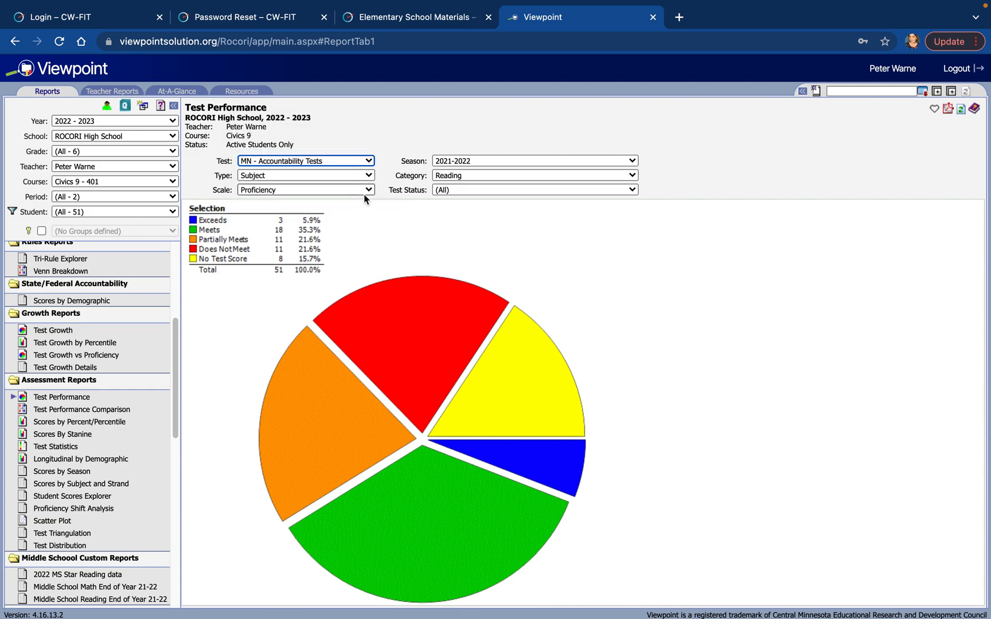
pyautogui.click(339, 190)
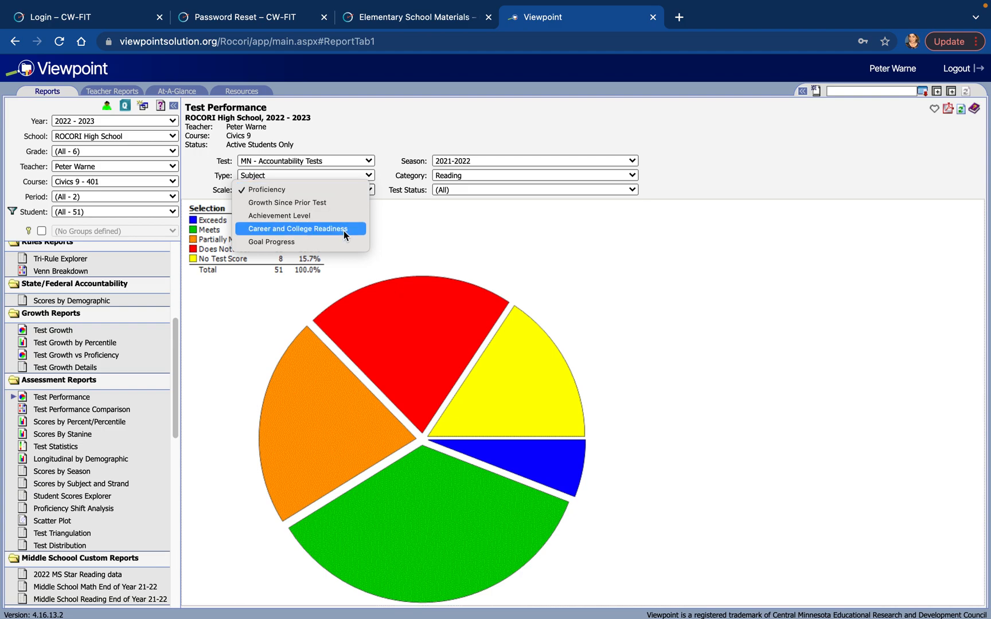
pyautogui.click(328, 186)
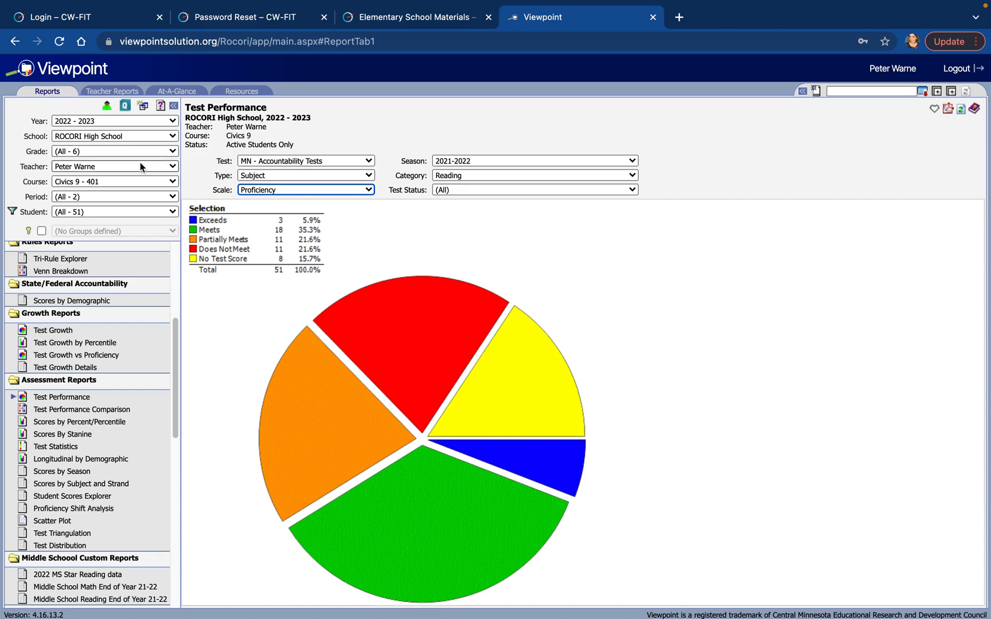
# Switch the course to World Politcal Geography - 434, reload the report filters, and generate the Test Performance report.
pyautogui.click(105, 183)
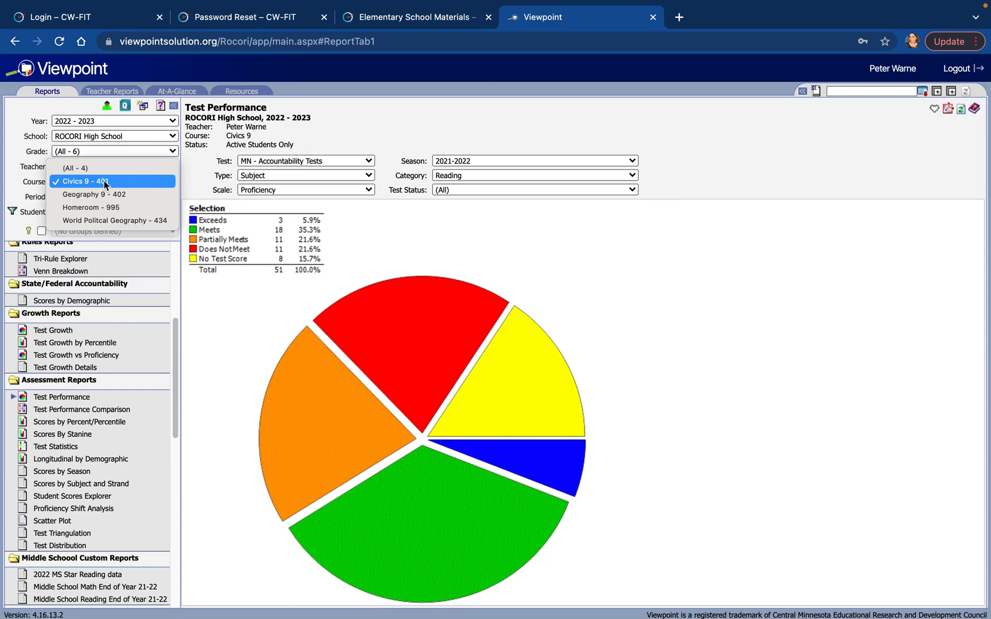
pyautogui.click(143, 221)
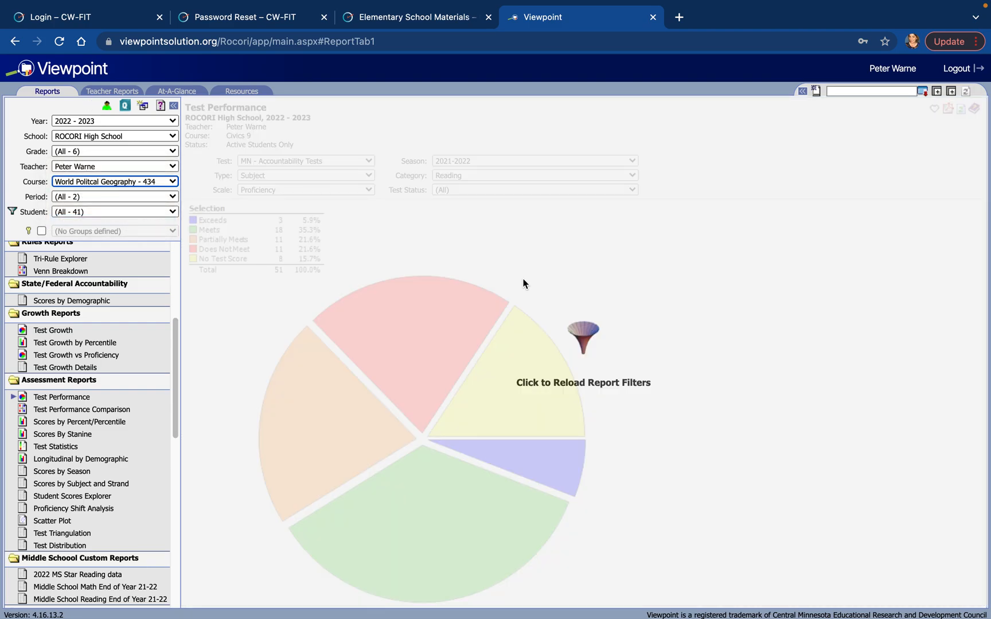
pyautogui.click(582, 343)
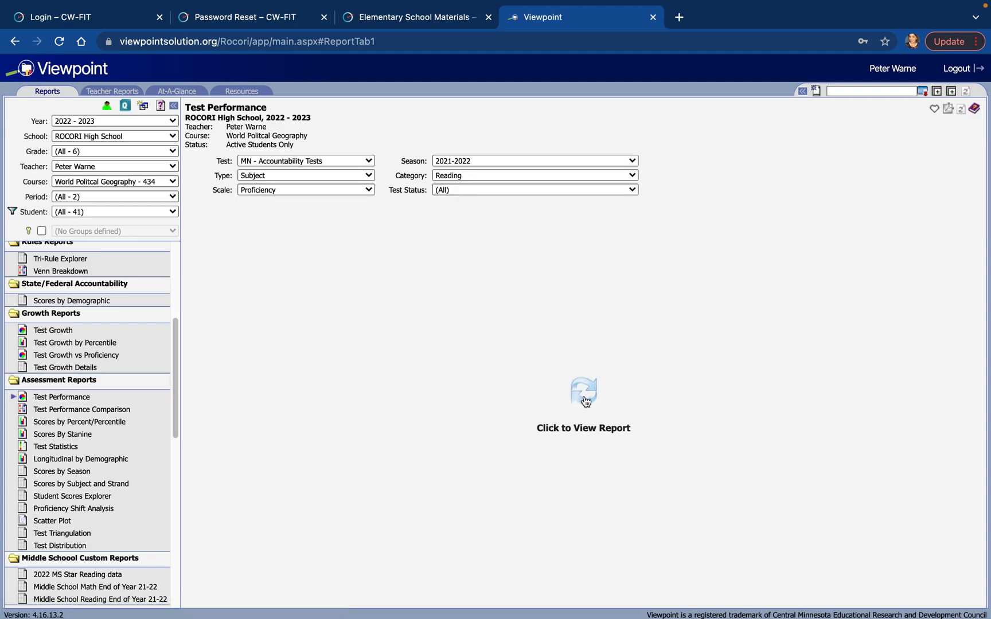
pyautogui.click(585, 391)
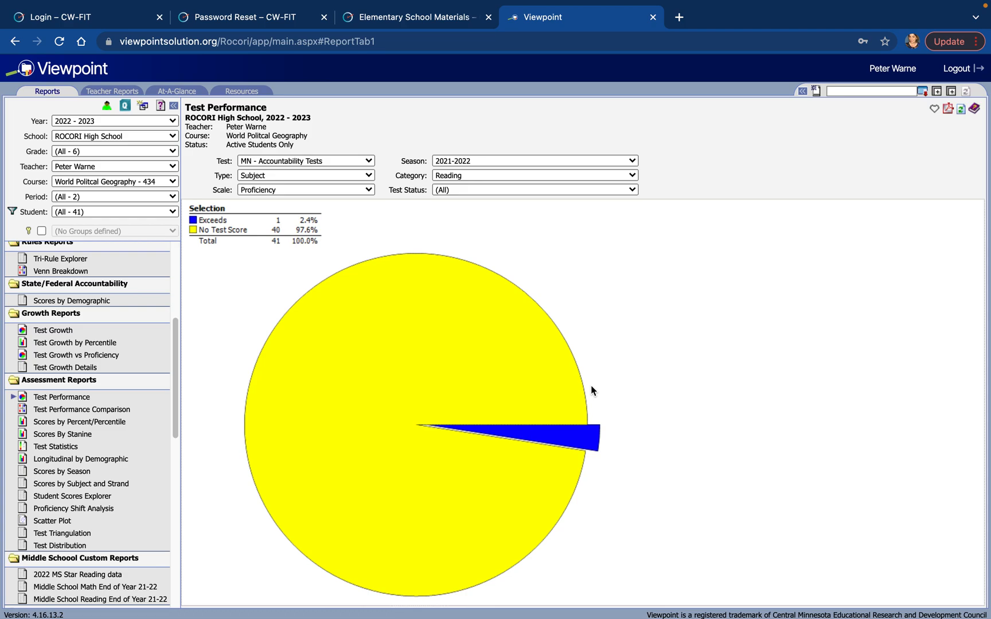
# Set the report's season to 2020-2021 and generate the updated chart.
pyautogui.click(476, 161)
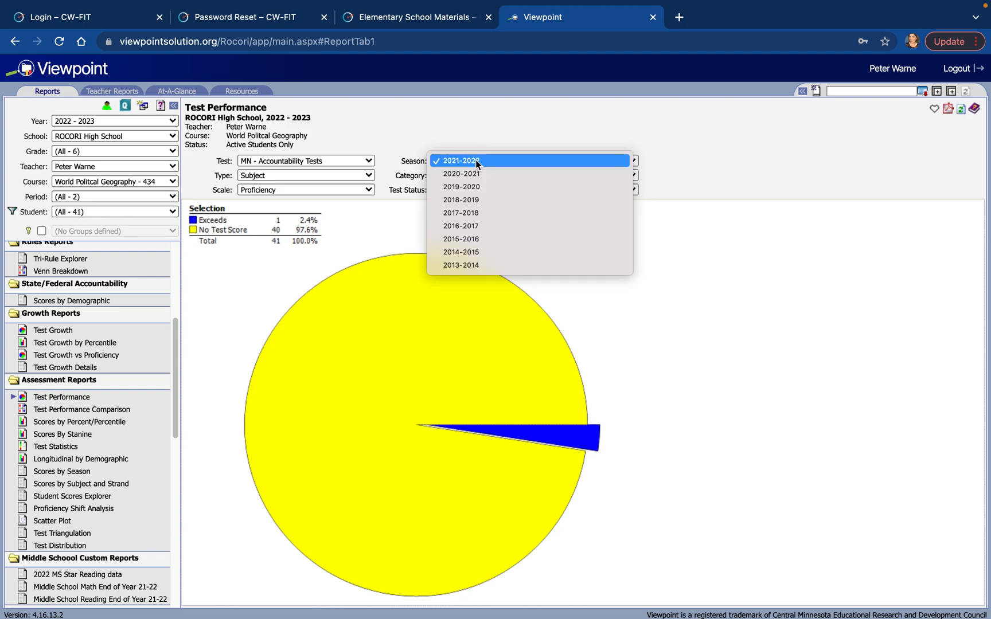
pyautogui.click(471, 173)
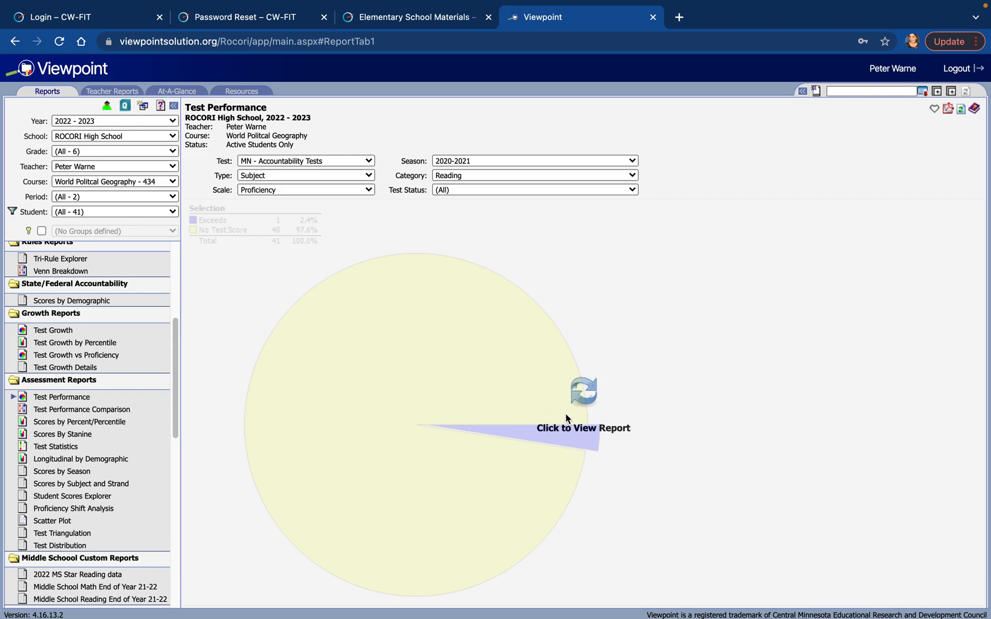
pyautogui.click(578, 401)
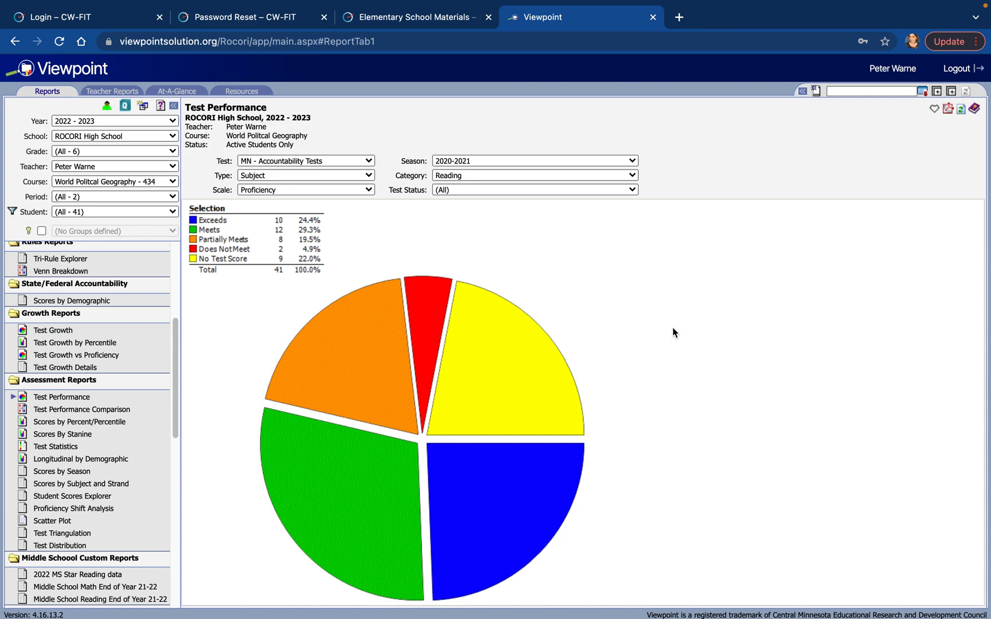
# Check the available tests without changing the selection, then set the season to 2019-2020 and generate the report.
pyautogui.click(330, 160)
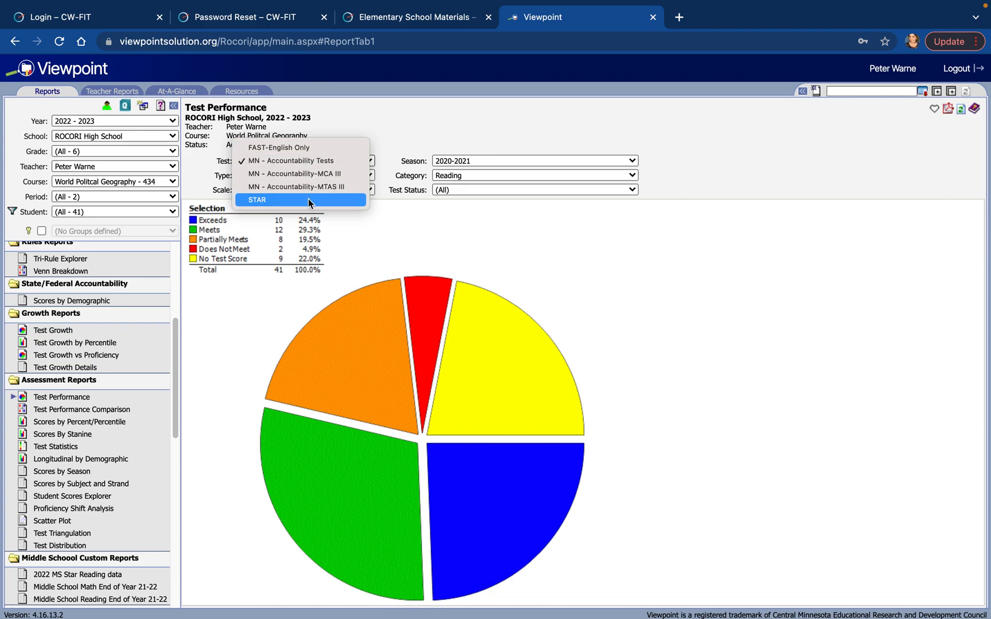
pyautogui.click(478, 145)
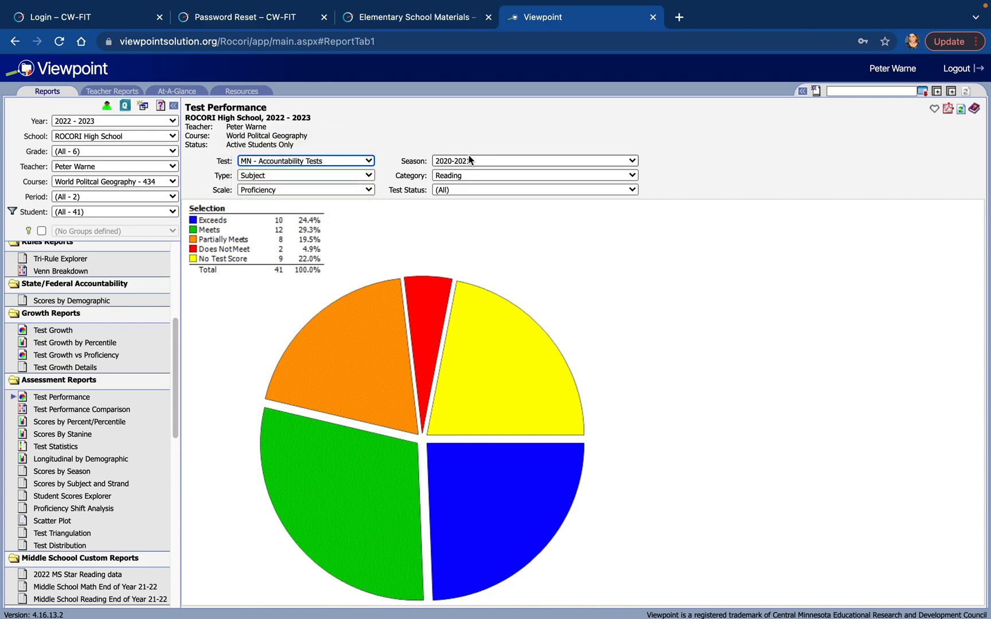
pyautogui.click(469, 160)
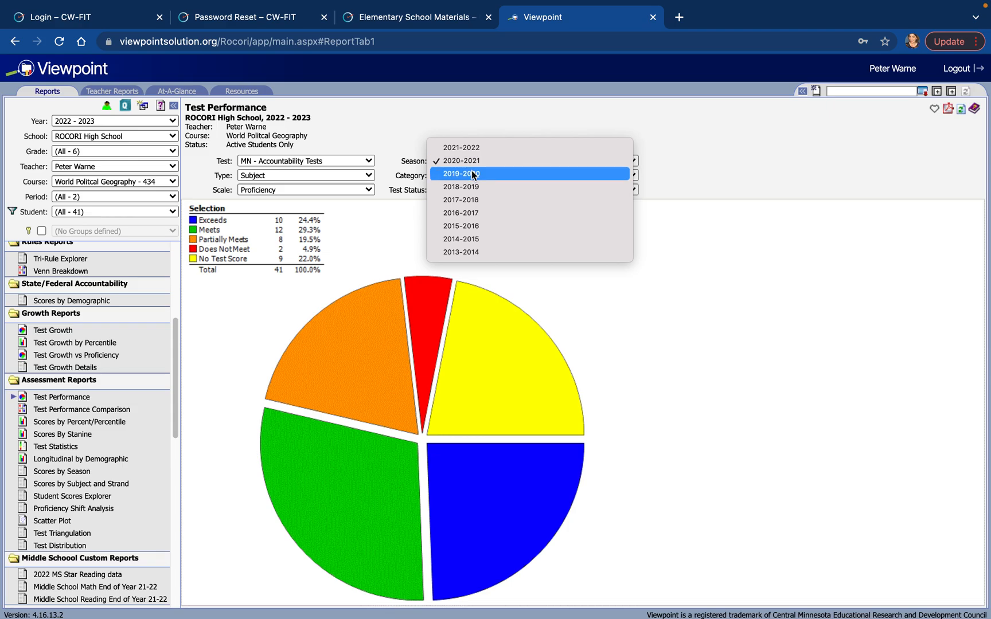
pyautogui.click(474, 174)
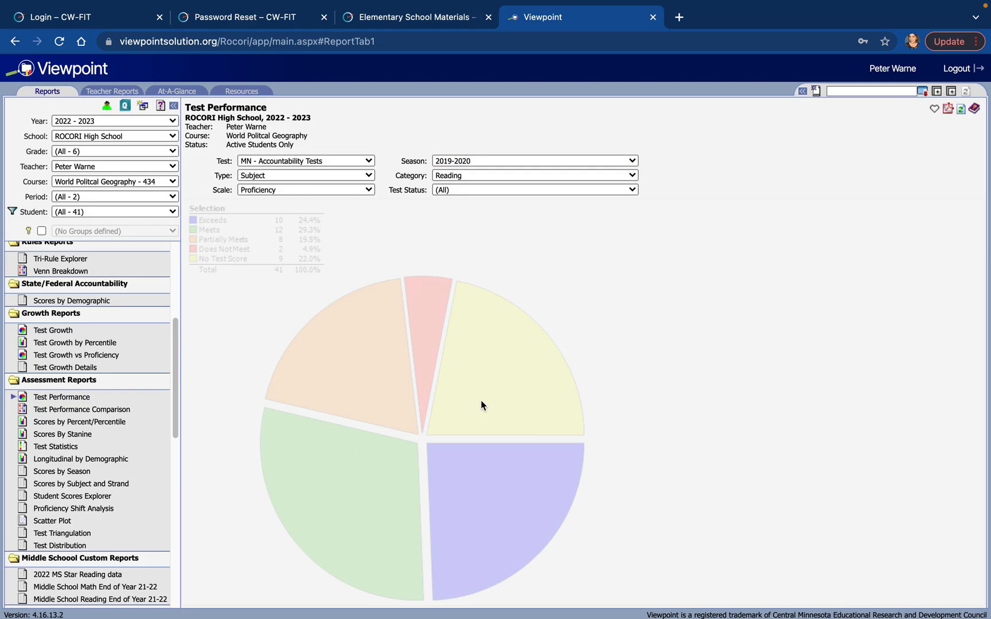
pyautogui.click(583, 395)
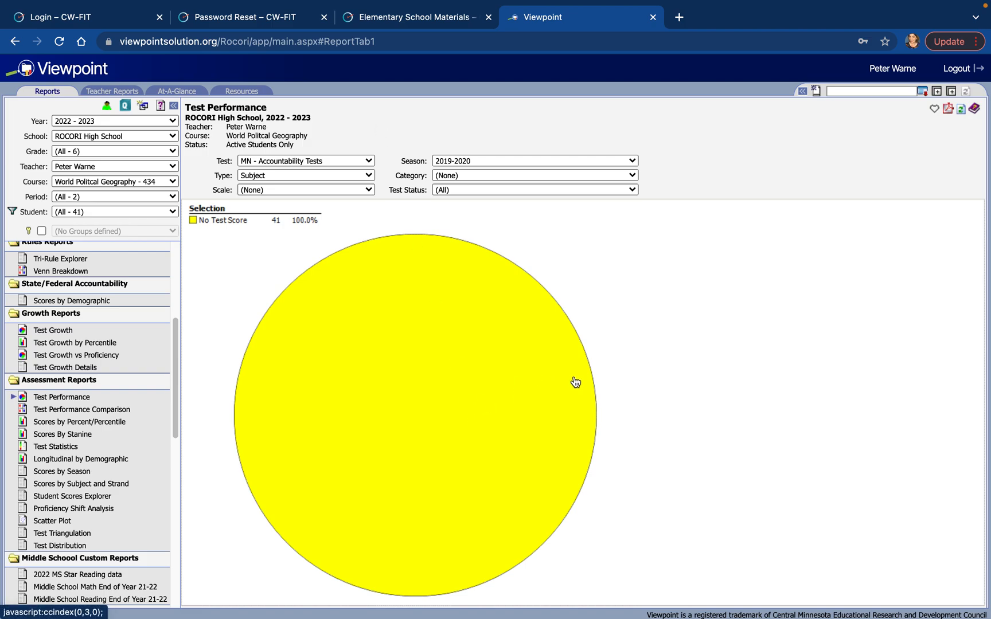
# Change the report's season to 2018-2019 and generate the updated chart.
pyautogui.click(493, 166)
pyautogui.click(483, 173)
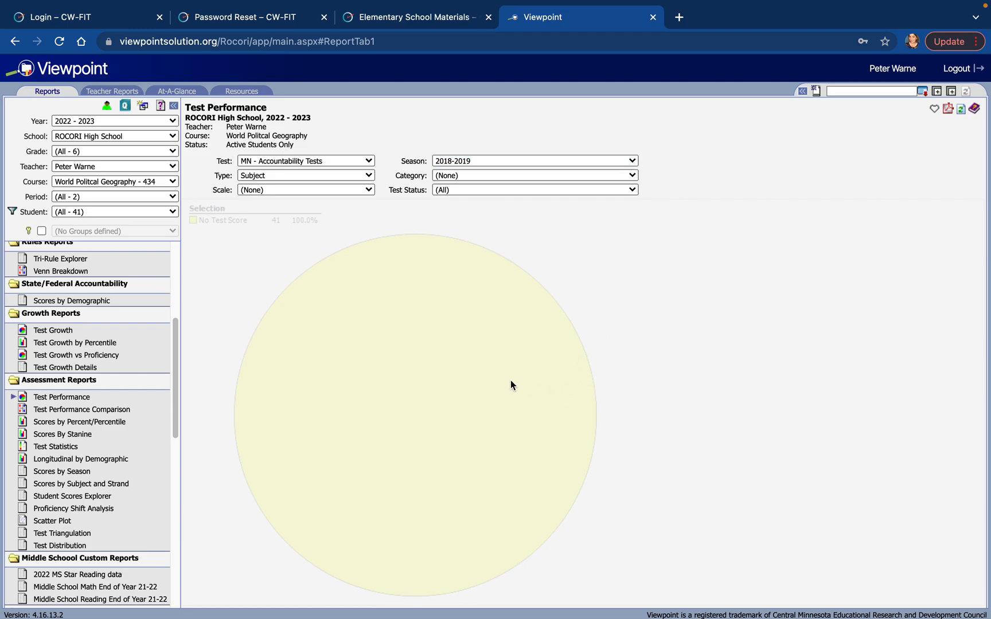
pyautogui.click(589, 389)
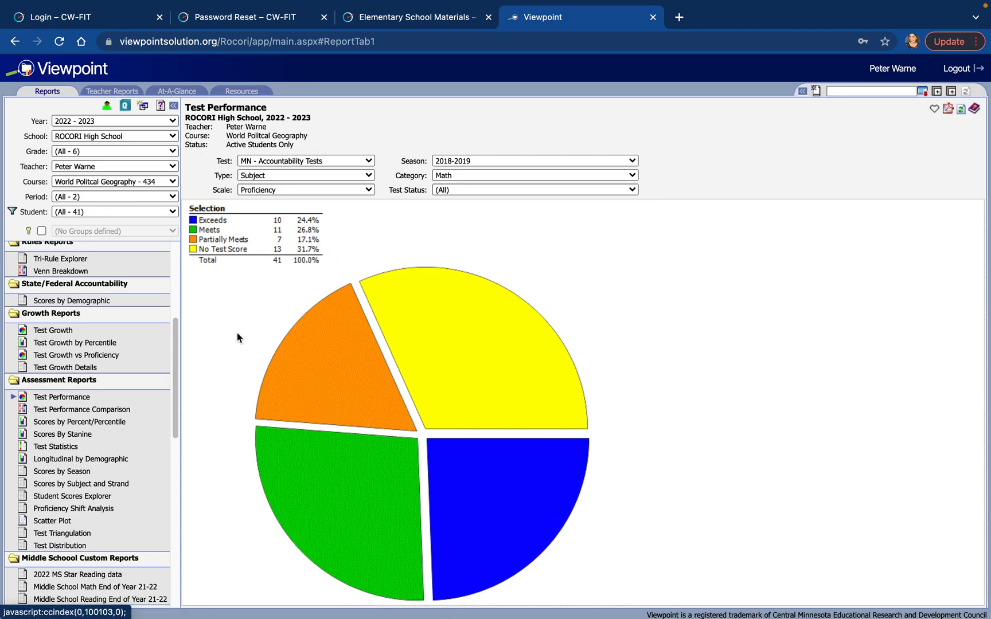
# Look through the list of available reports, and generate the Test Performance report for the STAR test.
pyautogui.scroll(5, 96, 377)
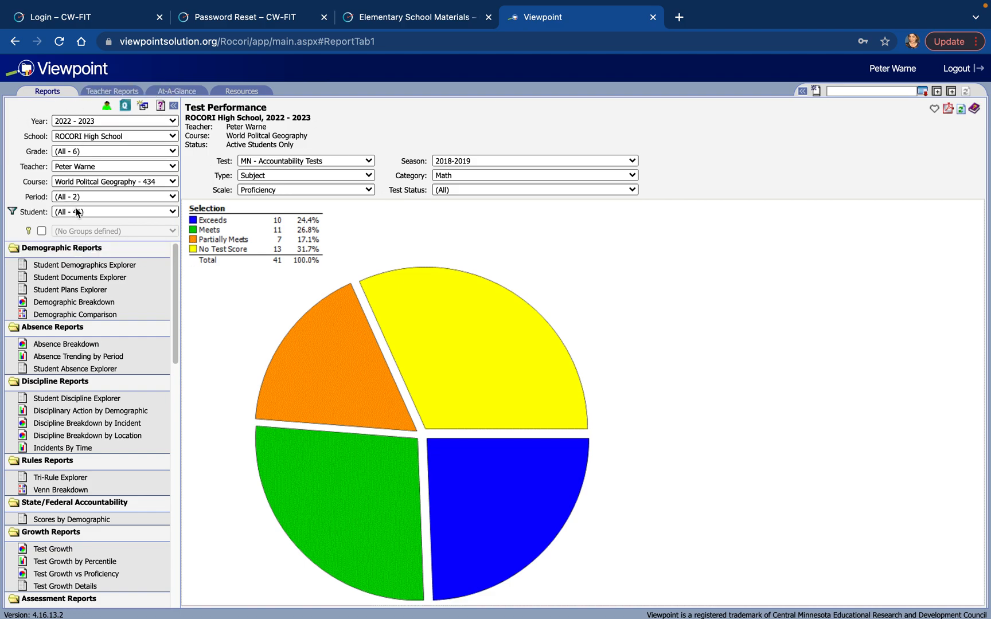
pyautogui.scroll(-10, 141, 416)
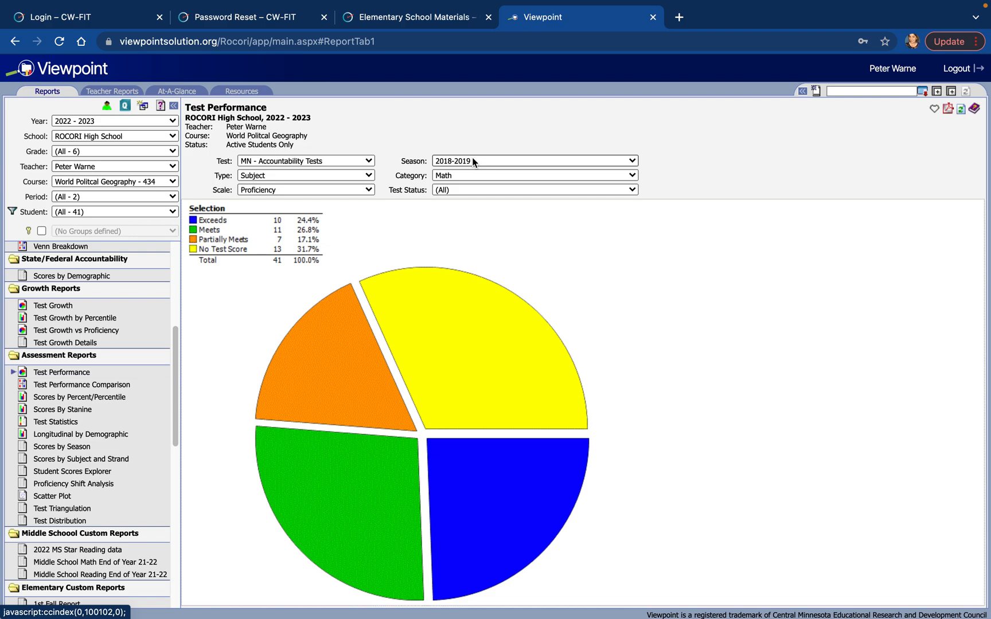
pyautogui.click(337, 159)
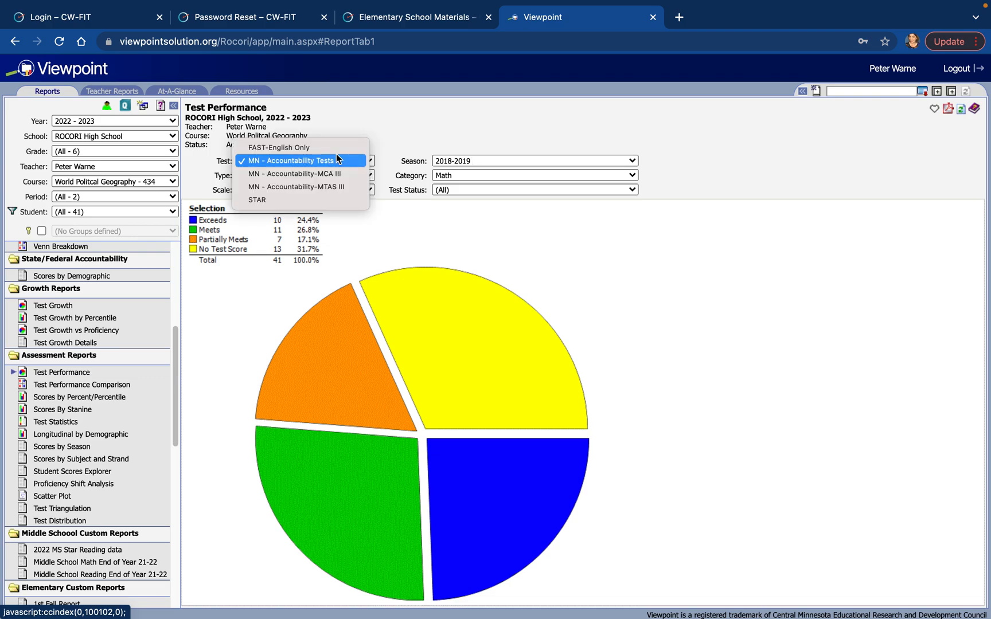
pyautogui.click(314, 197)
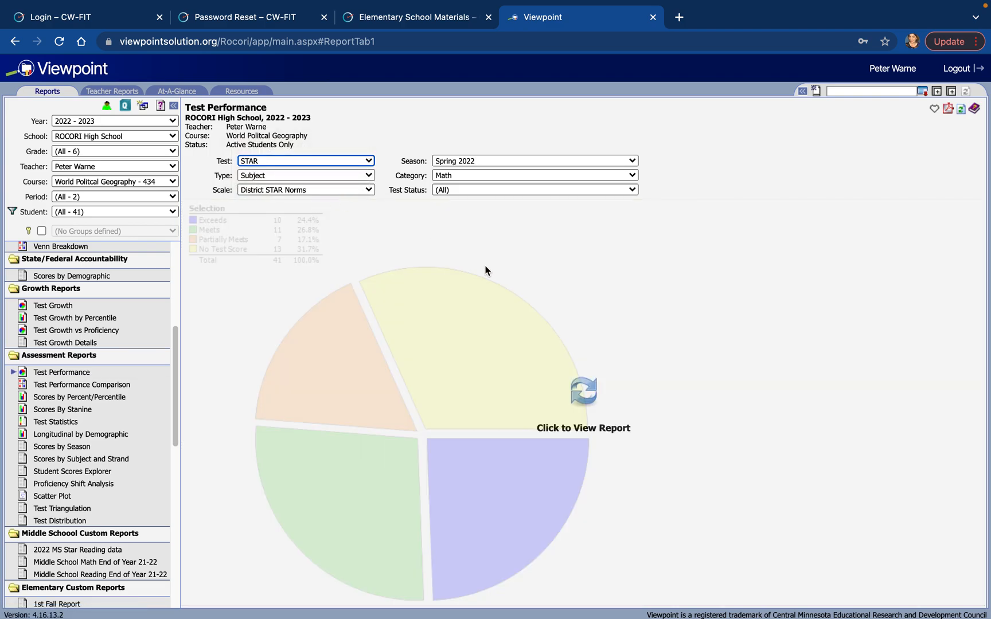
pyautogui.click(581, 389)
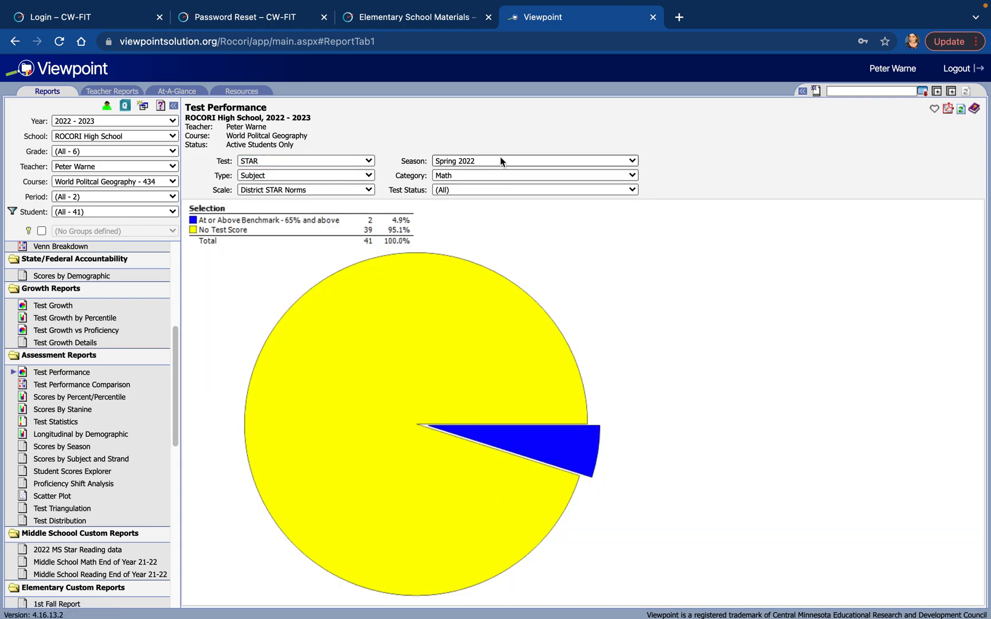
# Set the STAR report's category to Reading and generate the updated chart.
pyautogui.click(489, 174)
pyautogui.click(484, 189)
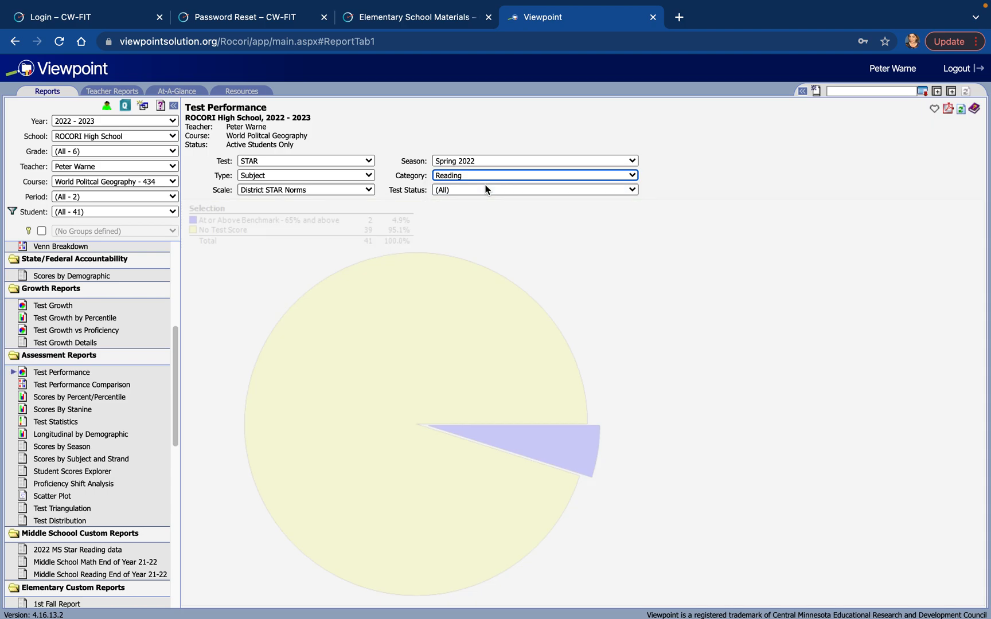
pyautogui.click(581, 391)
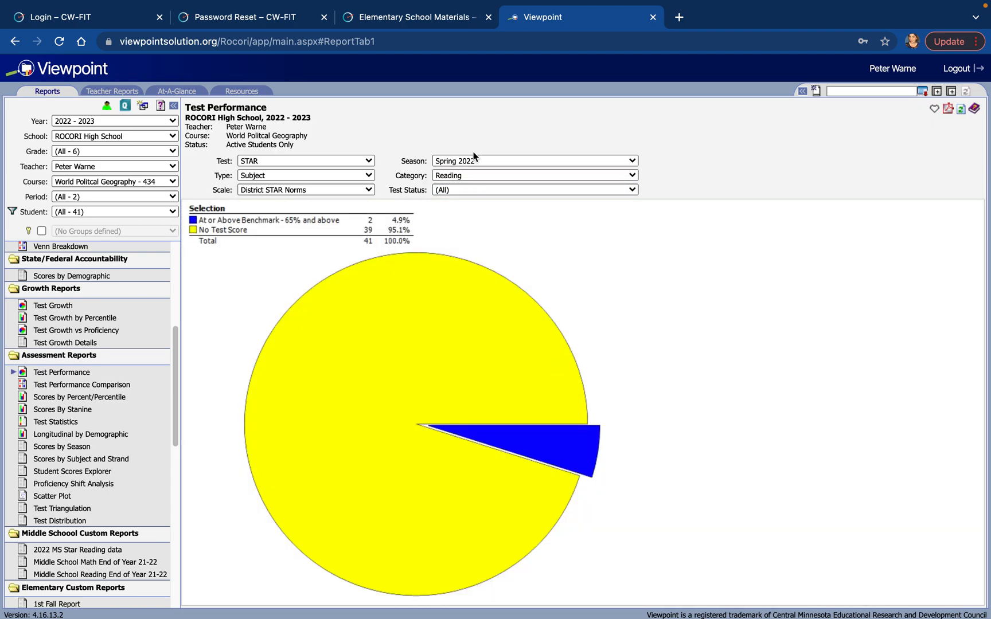
# Set the STAR report's season to Fall 2021 and generate the updated chart.
pyautogui.click(467, 162)
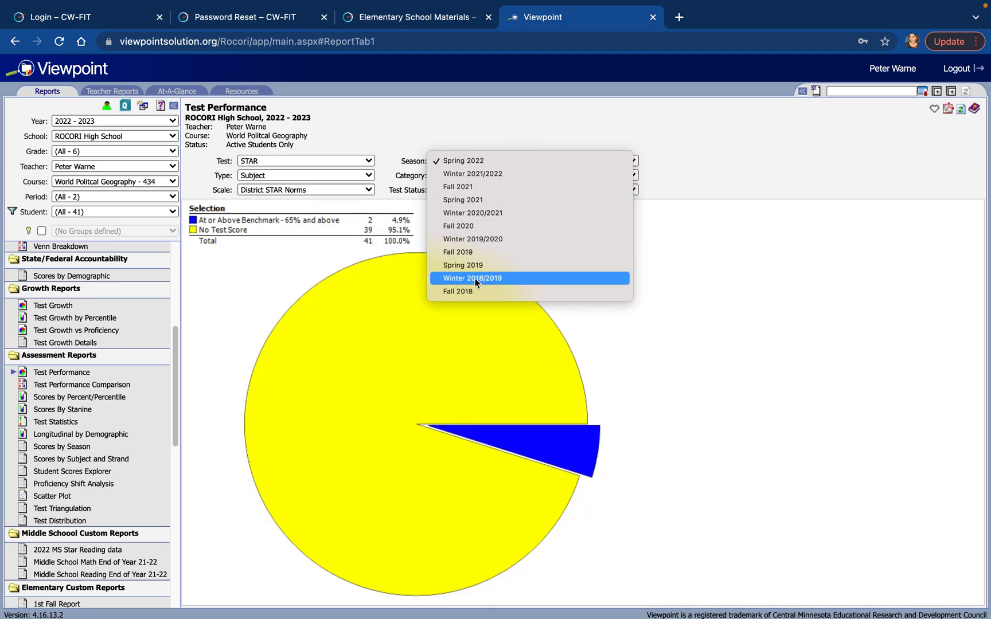
pyautogui.click(482, 186)
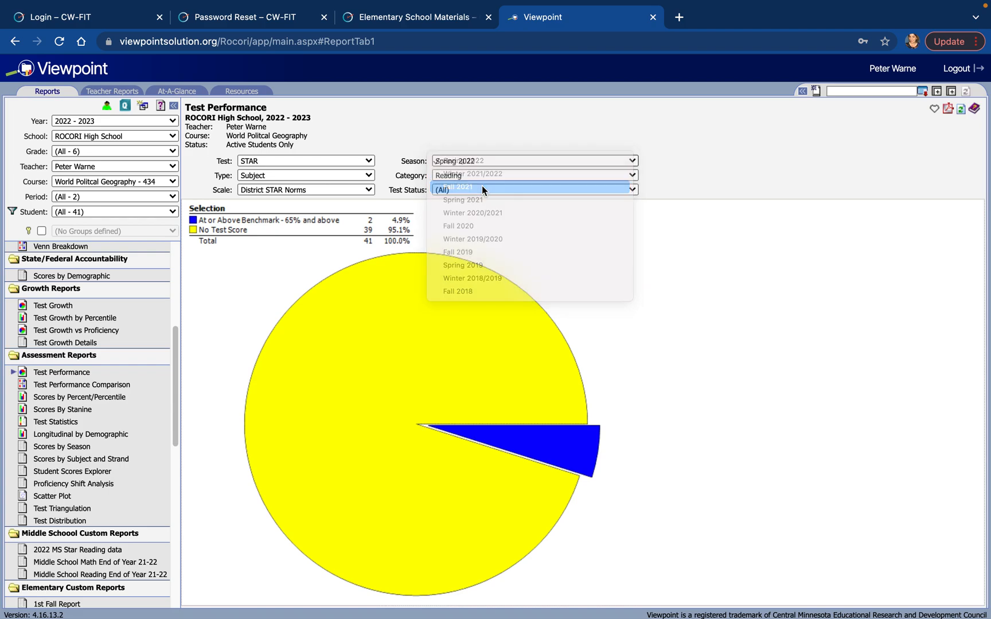
pyautogui.click(583, 391)
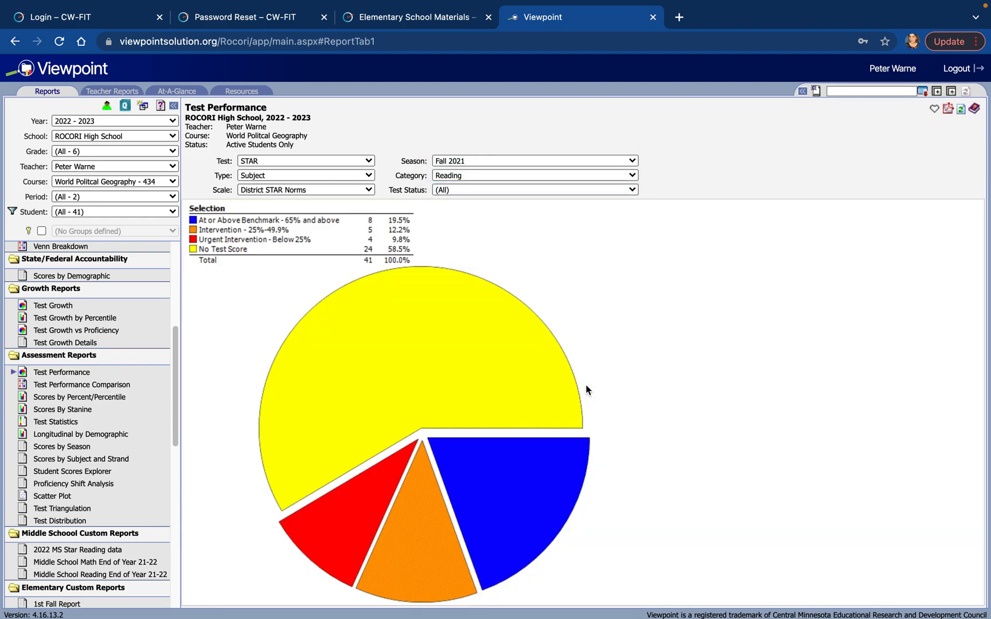
pyautogui.moveTo(696, 2)
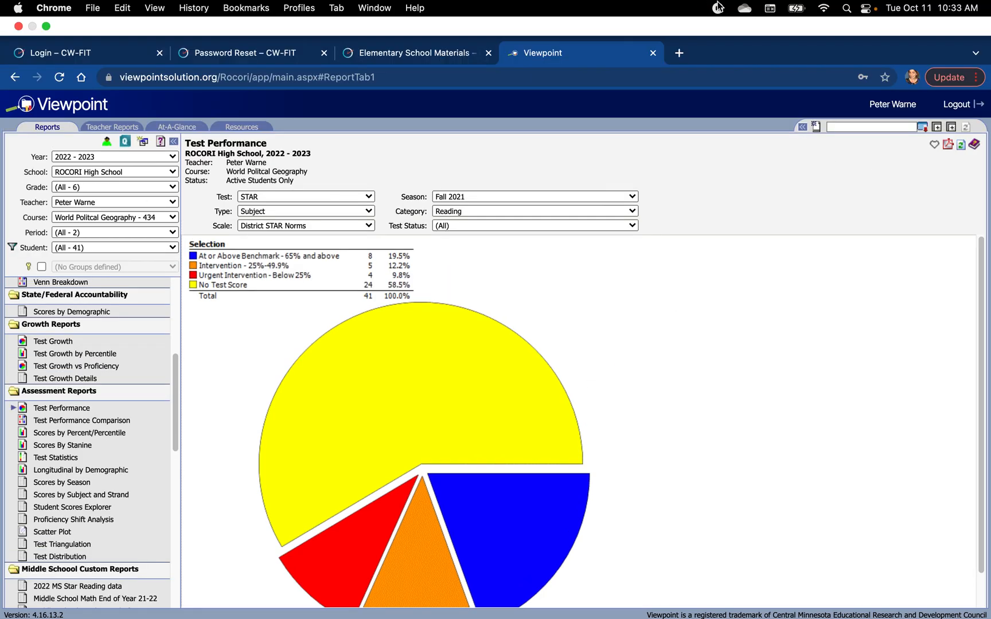